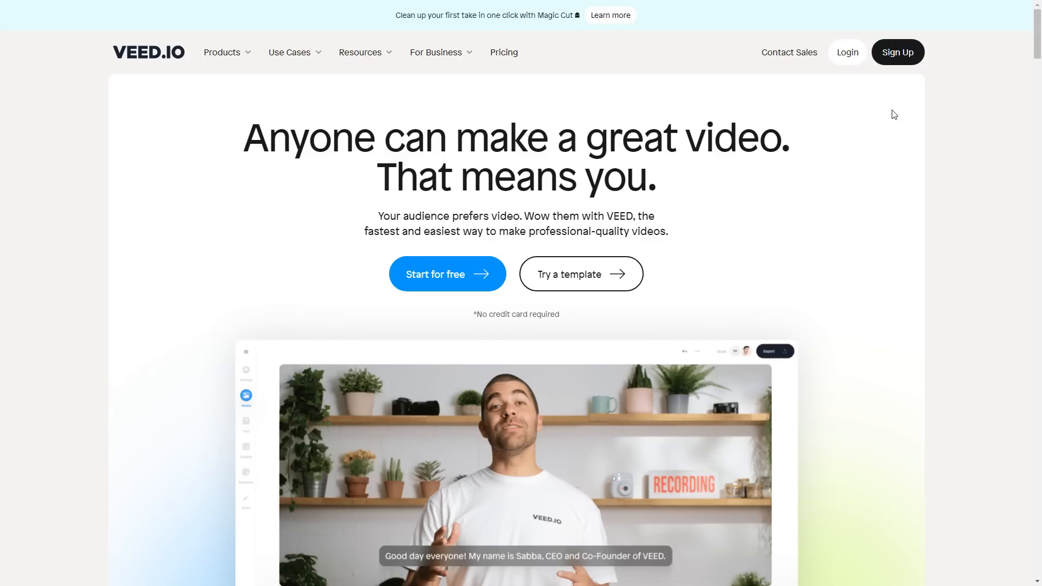
Step: Open the VEED account sign-up form and activate the email address field
click(903, 56)
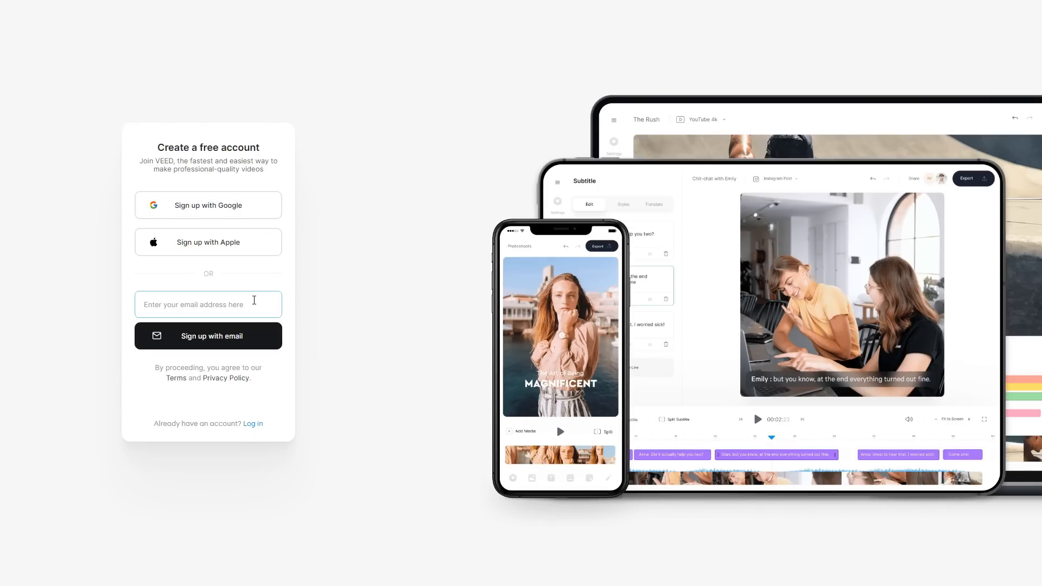
click(147, 310)
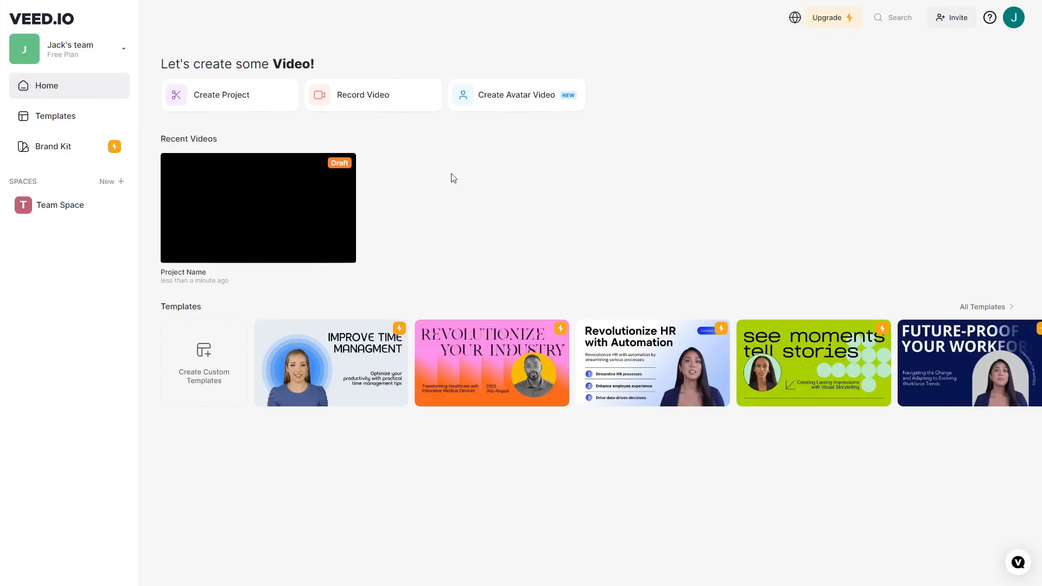
Step: Look through the template gallery and the Brand Kit's image, video and audio assets
click(89, 117)
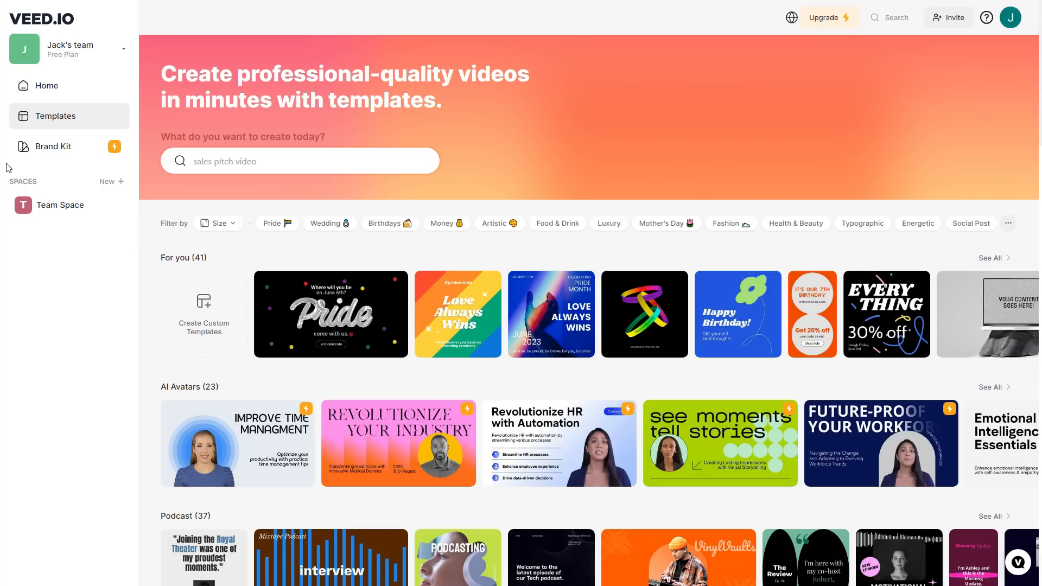
click(71, 153)
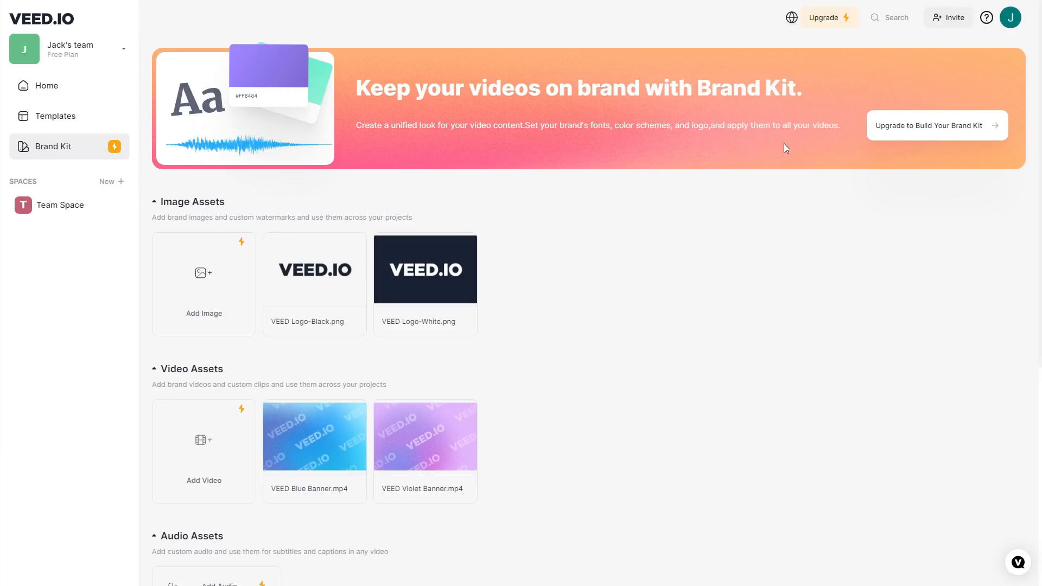
scroll(647, 197, down, 3)
scroll(700, 196, up, 3)
scroll(591, 215, down, 3)
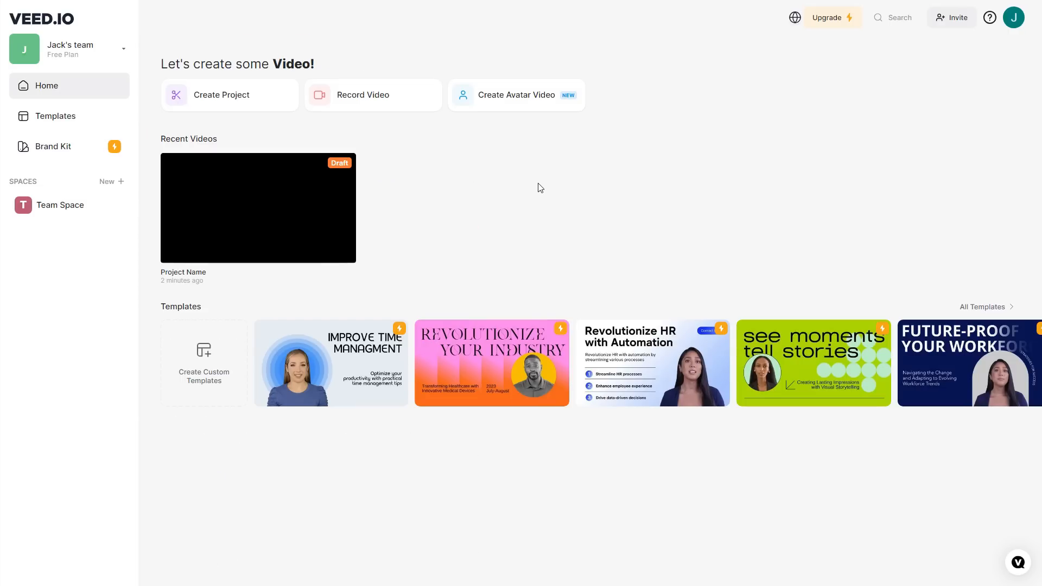
Step: Create a new project from the 0:47 stock video of waves on a beach
click(234, 102)
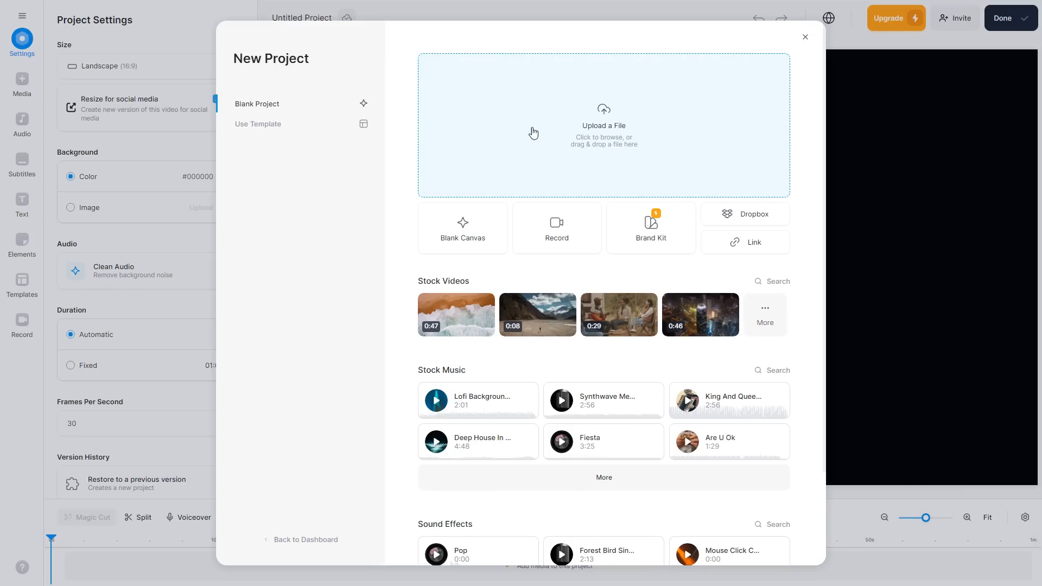
mouse_move(421, 317)
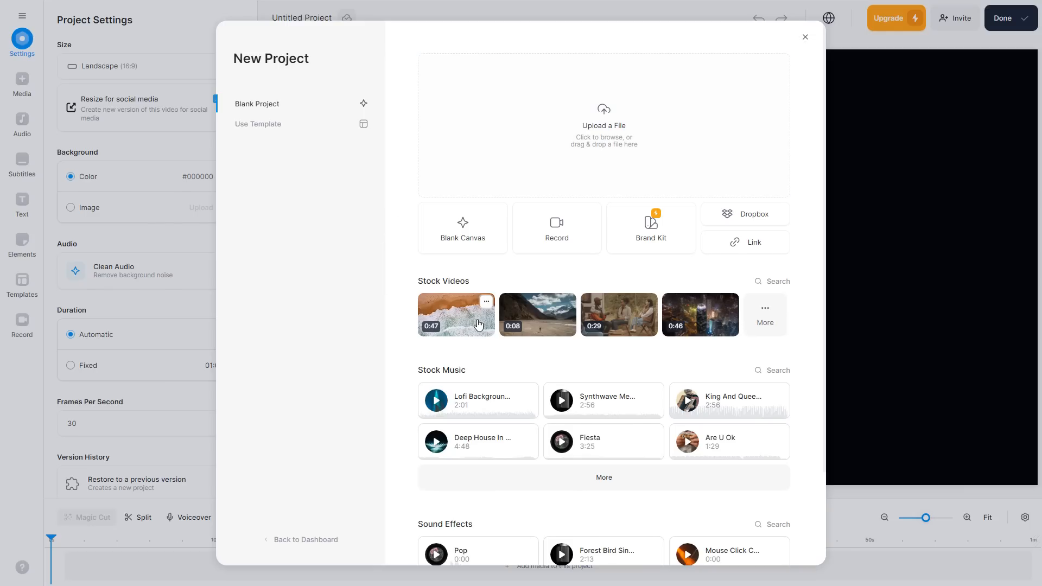
mouse_move(622, 329)
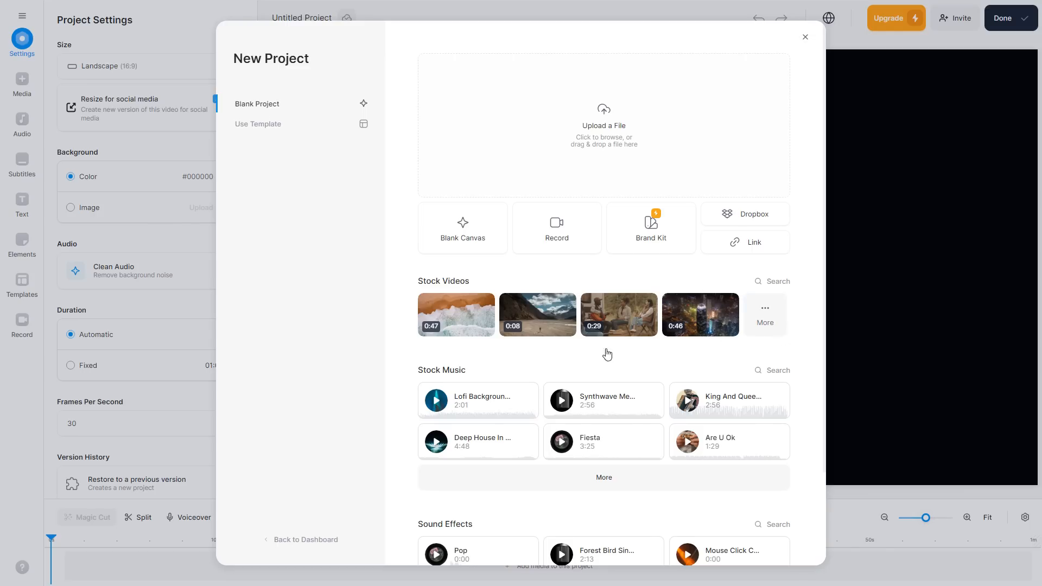
mouse_move(464, 325)
click(465, 329)
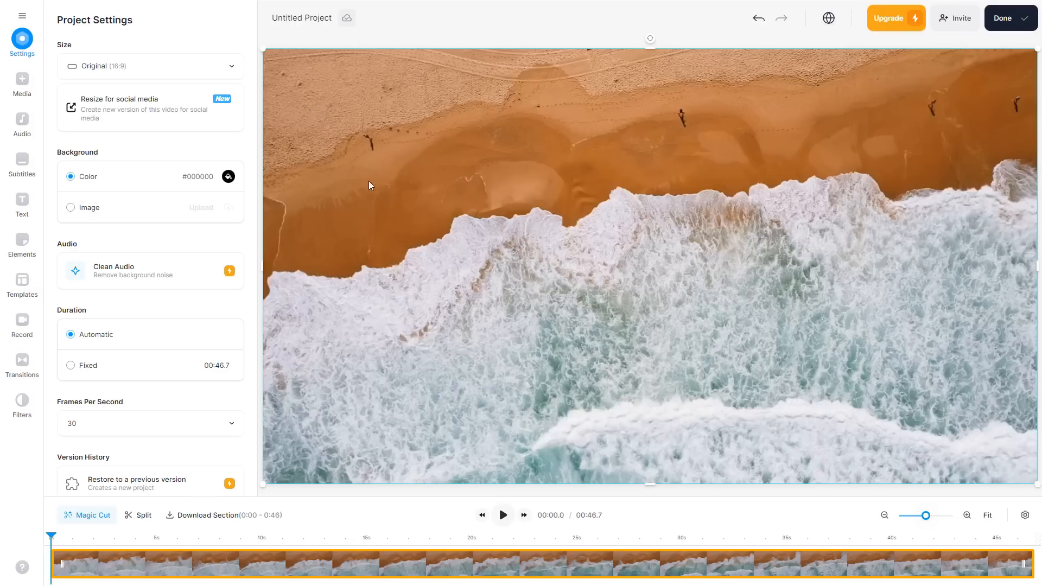
Step: Review the size presets in the project settings and set the frame rate to 60 frames per second
click(235, 70)
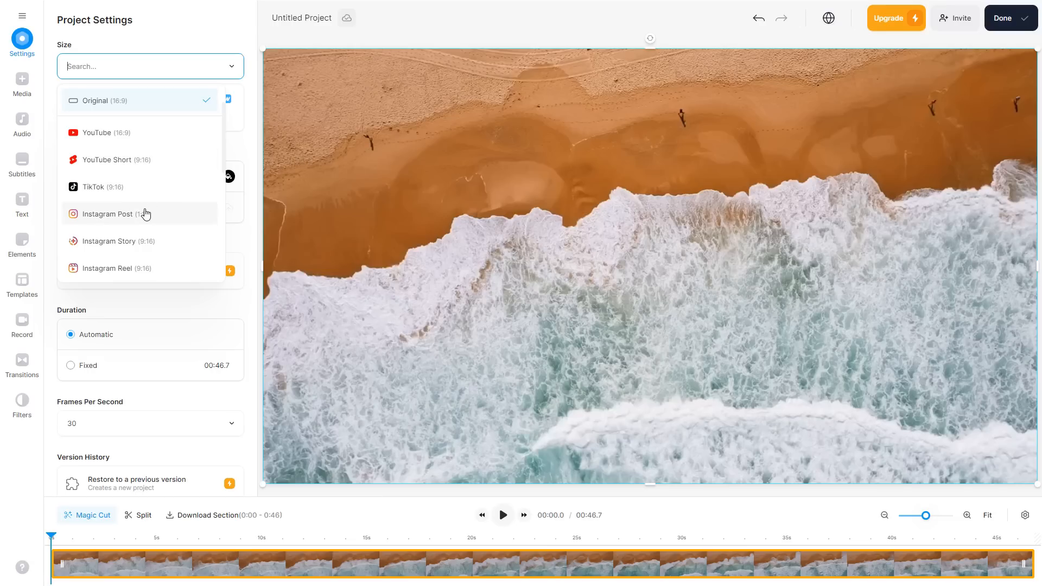
click(242, 76)
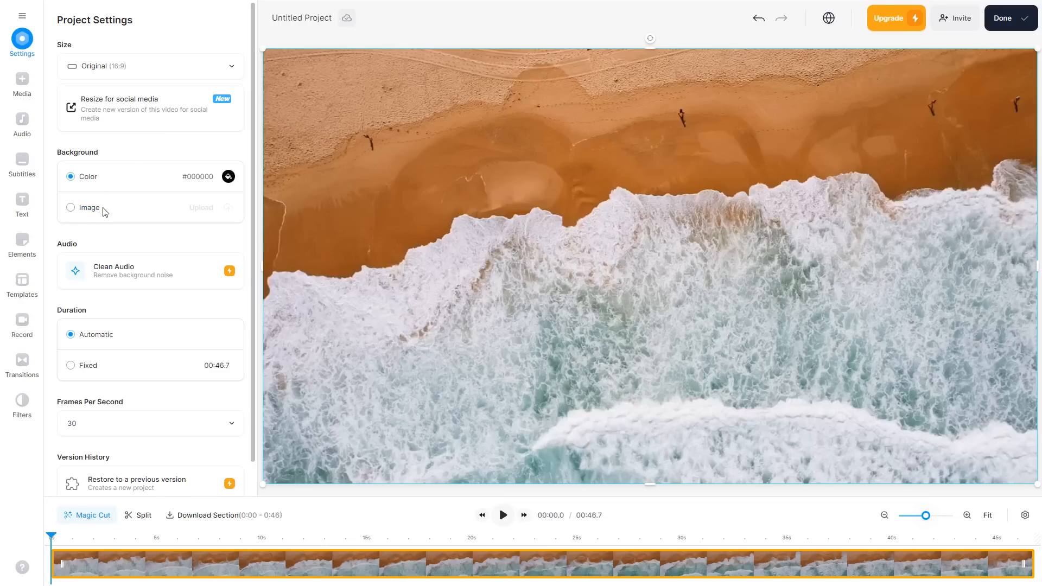
scroll(188, 237, down, 1)
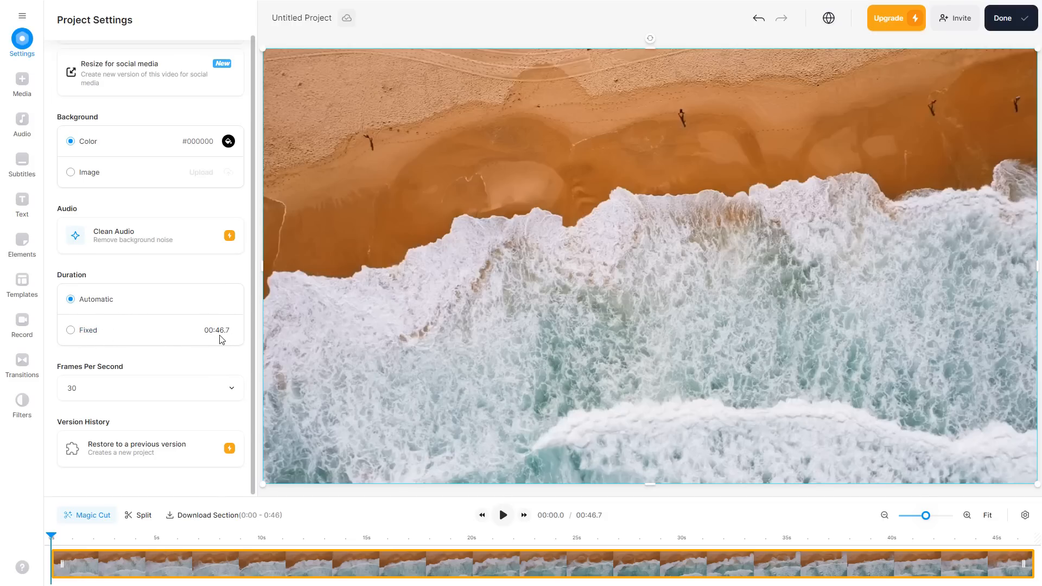
click(206, 392)
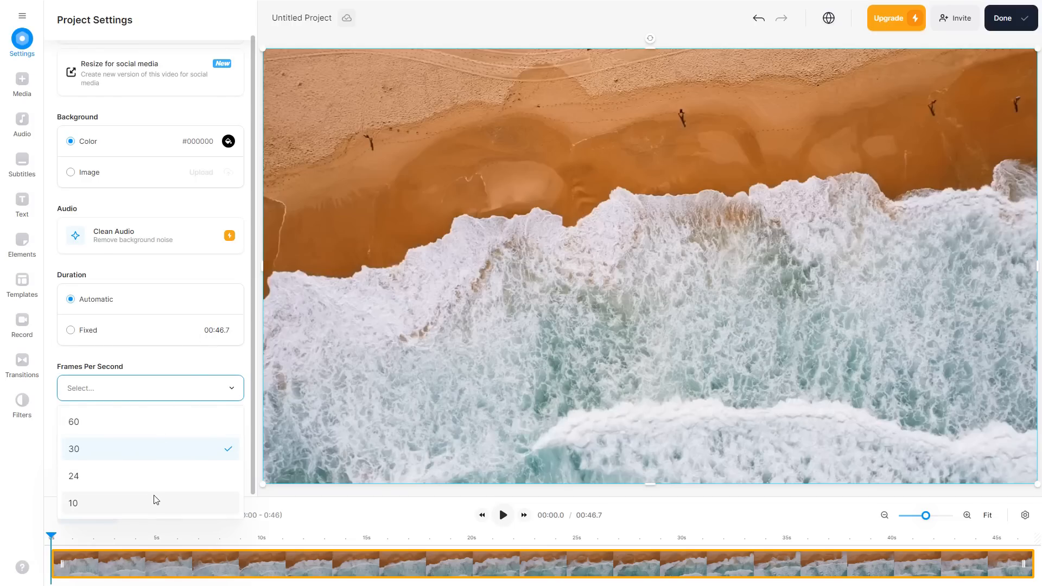
click(153, 429)
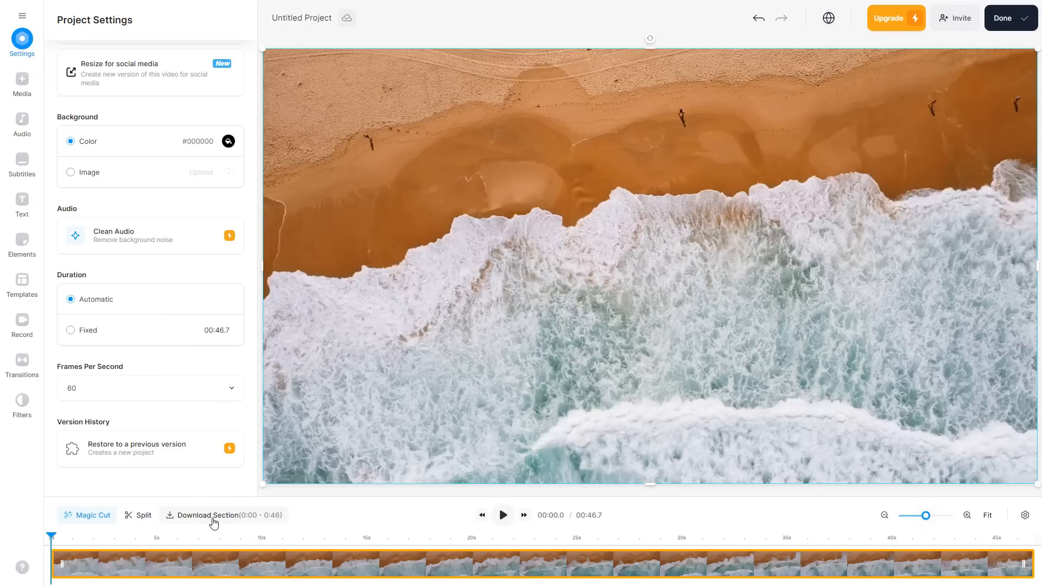
Step: Try splitting the beach clip at about 17.1 s and moving its second part away from the first
mouse_move(94, 522)
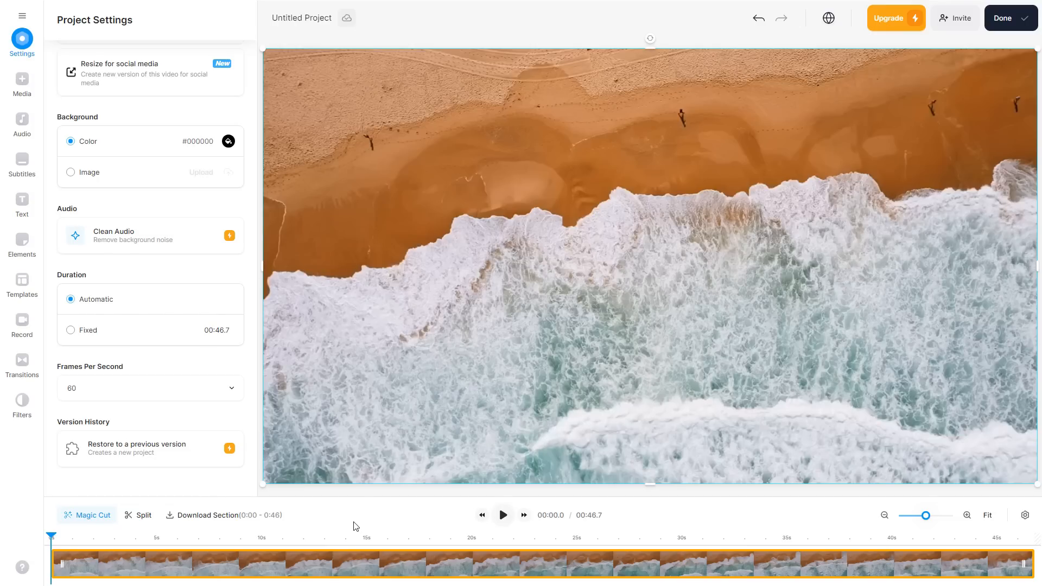
key(ctrl+z)
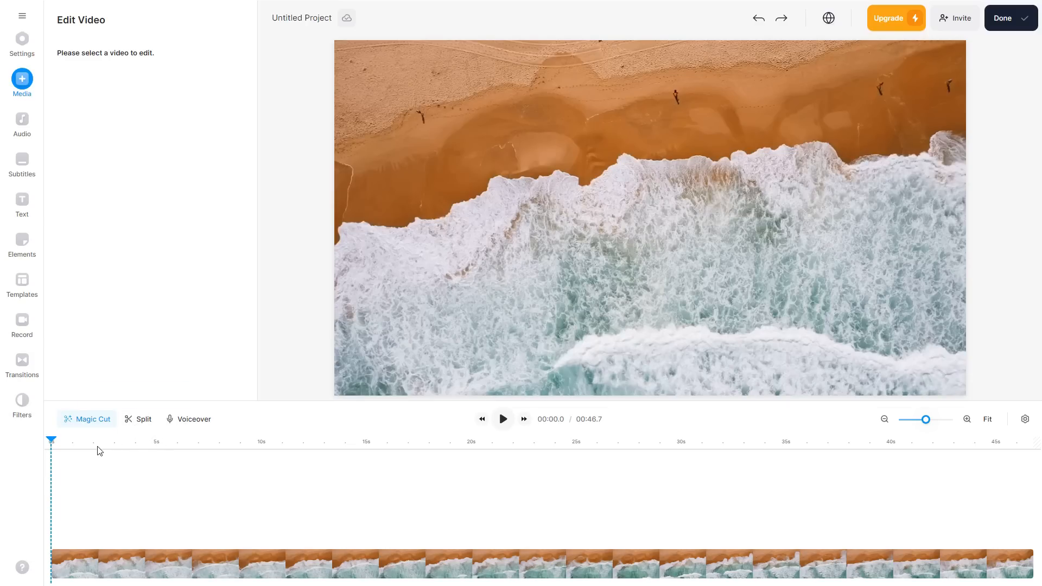
drag(51, 445, 411, 444)
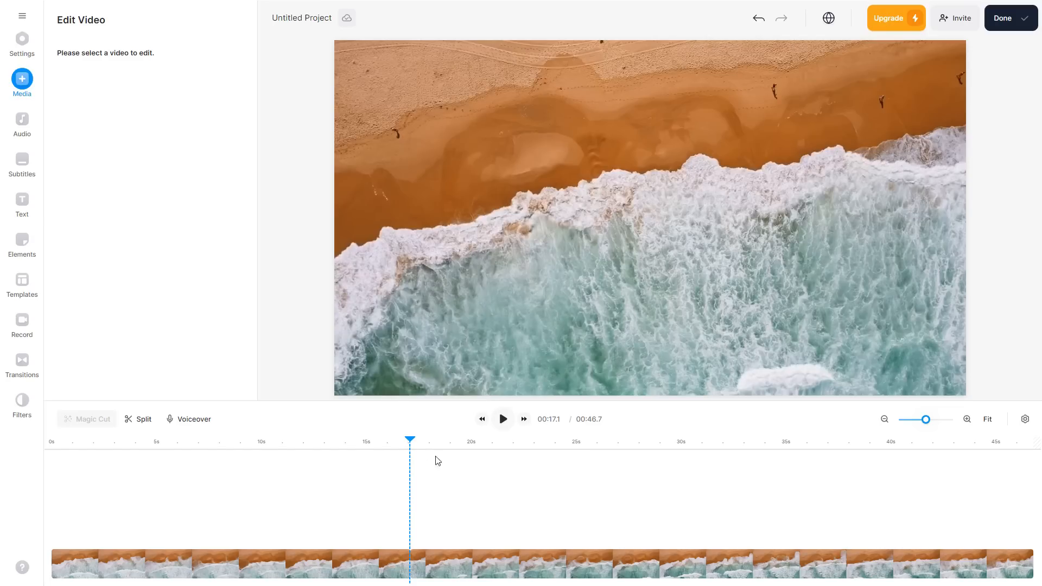
drag(434, 559, 411, 553)
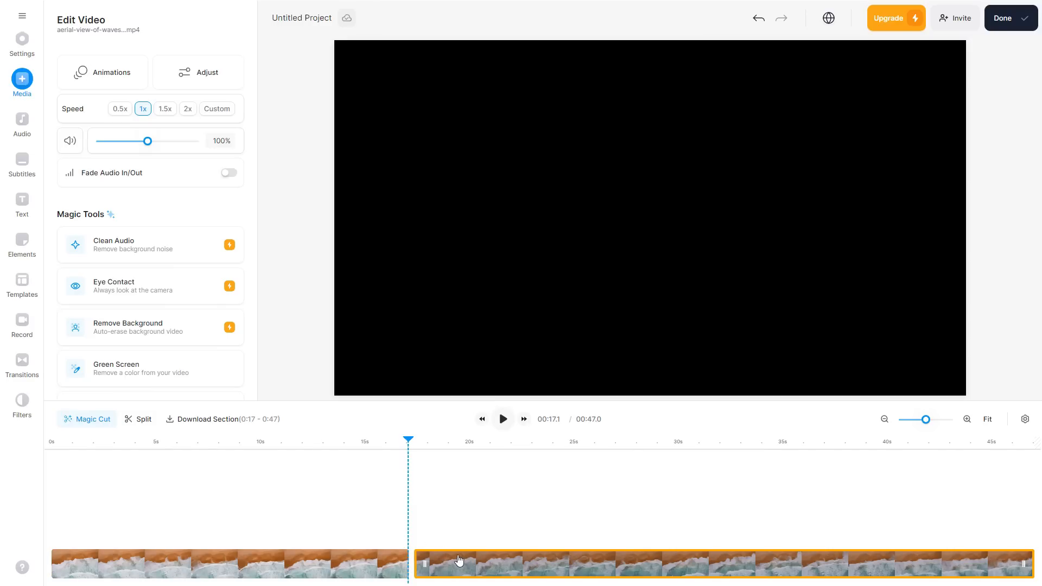
key(ctrl+z)
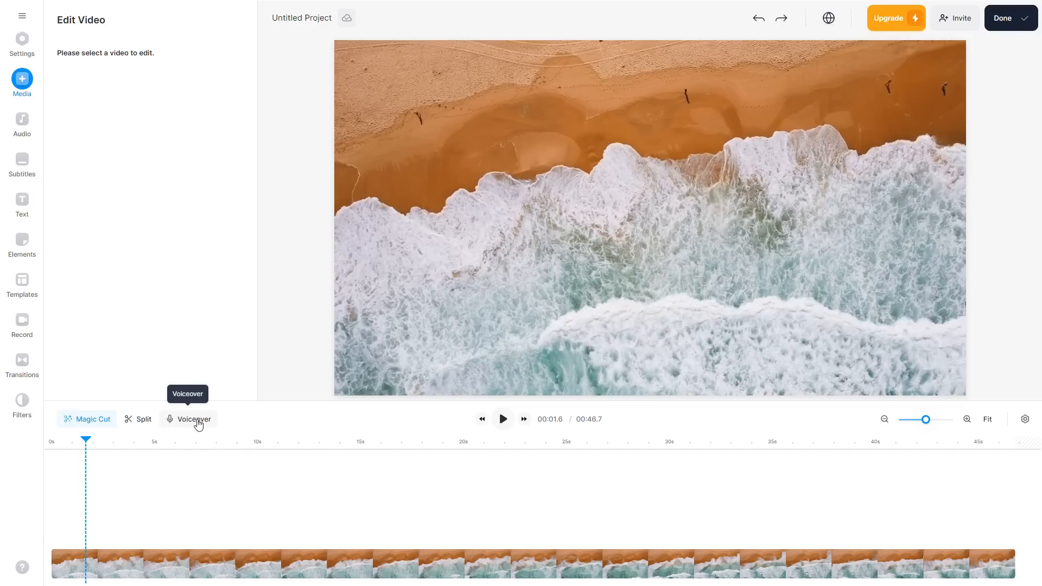
Step: Preview a few seconds of the beach clip, and zoom the timeline out before fitting it to the full clip
click(504, 424)
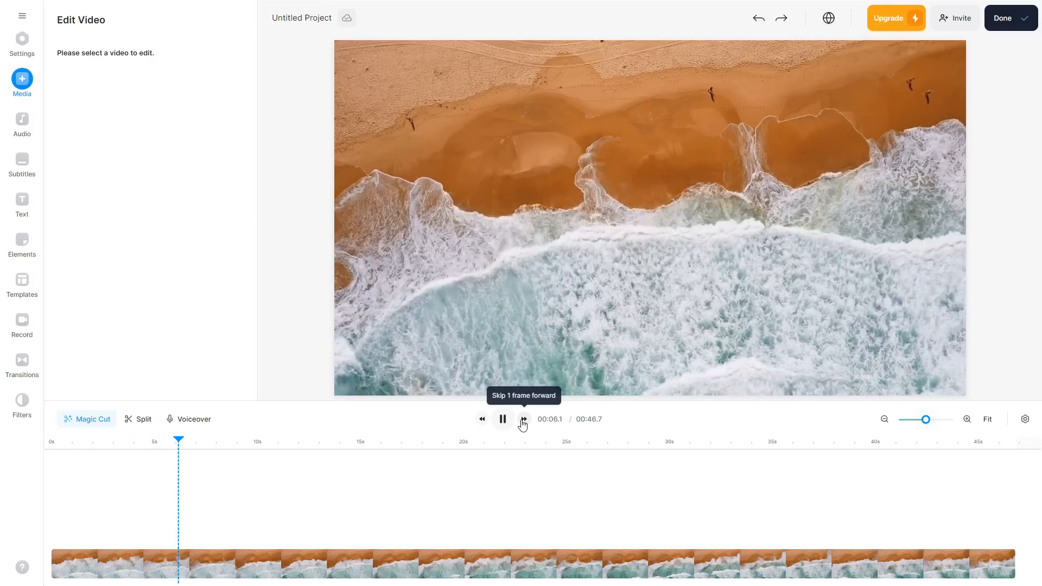
click(503, 420)
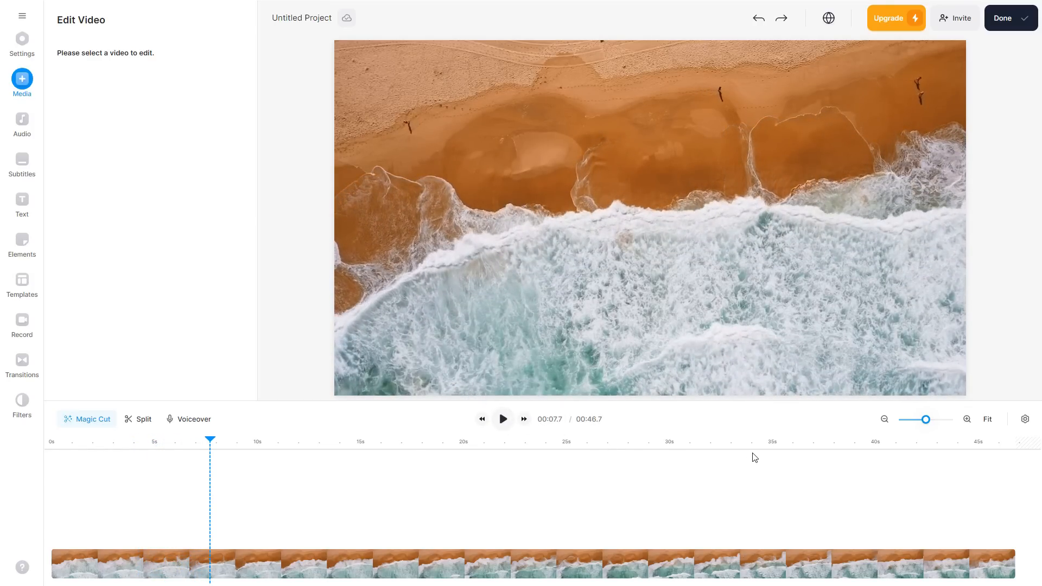
drag(927, 421, 916, 425)
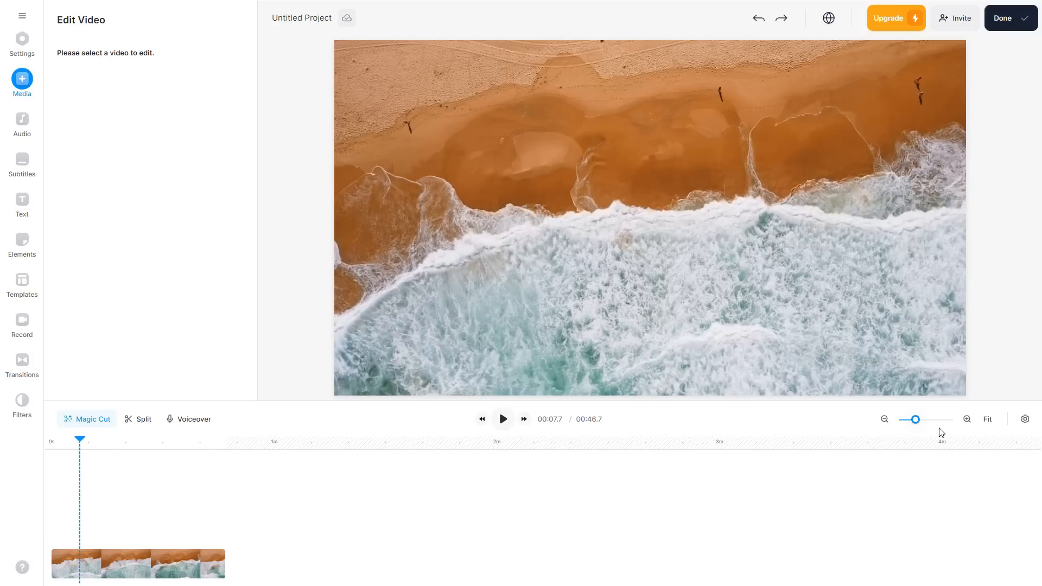
click(987, 420)
Step: Try out the soundwave and comment display options in the timeline settings
click(1025, 422)
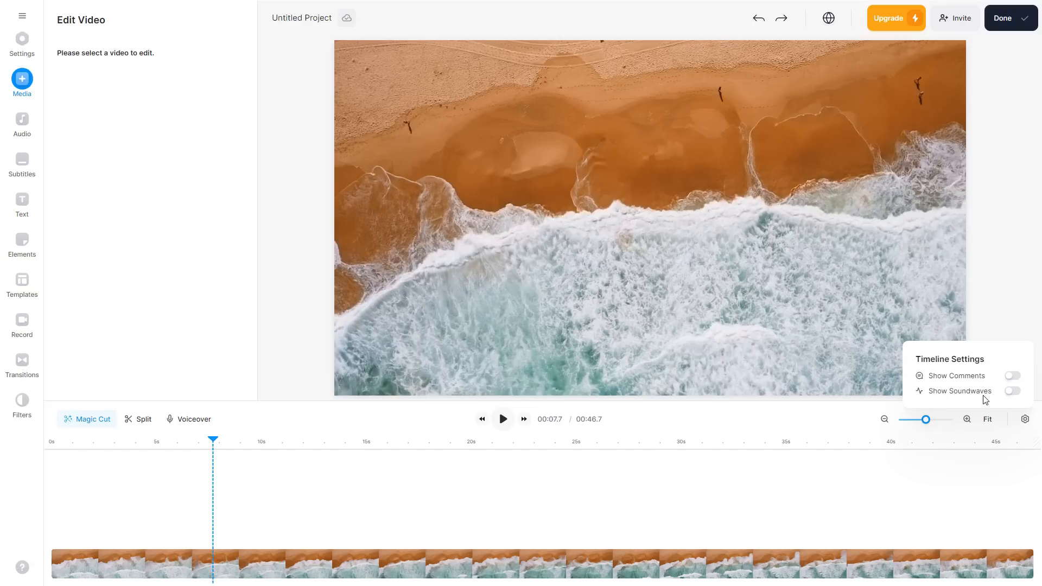
click(1012, 392)
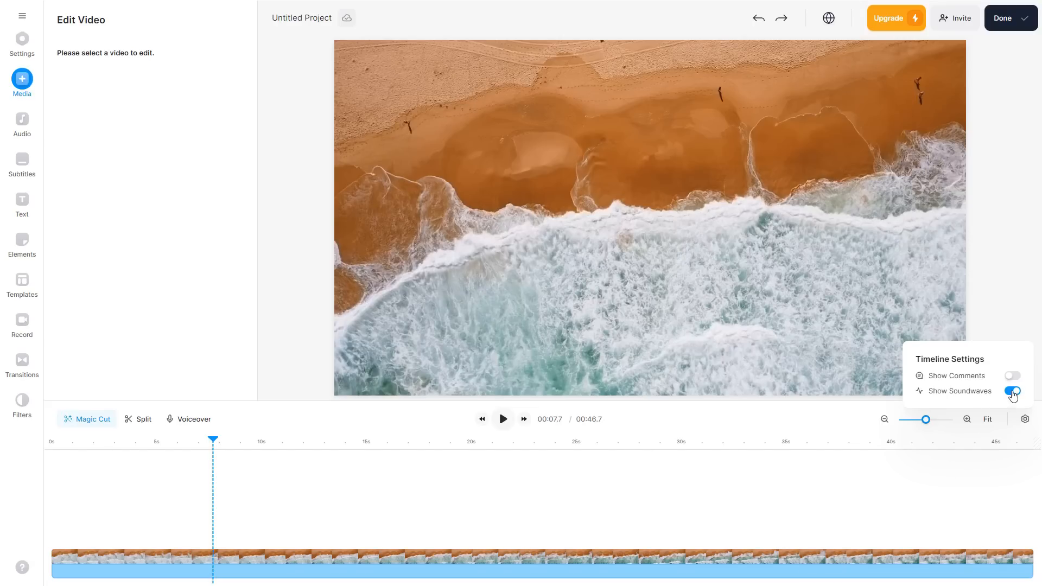
click(1011, 391)
click(1012, 376)
Step: Examine the stock videos, stock music and sound effects available for adding media to the project
click(22, 39)
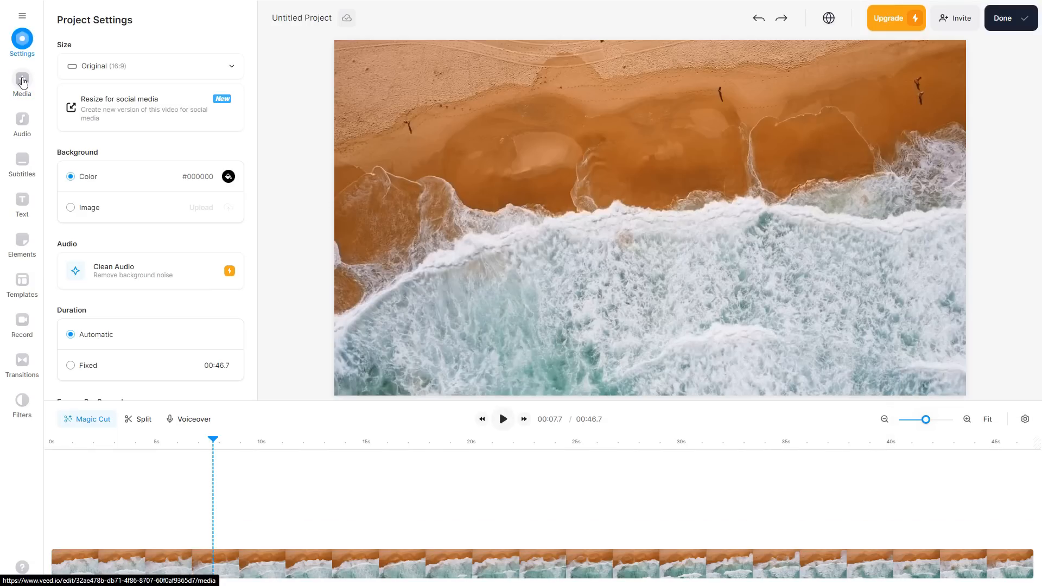
click(22, 78)
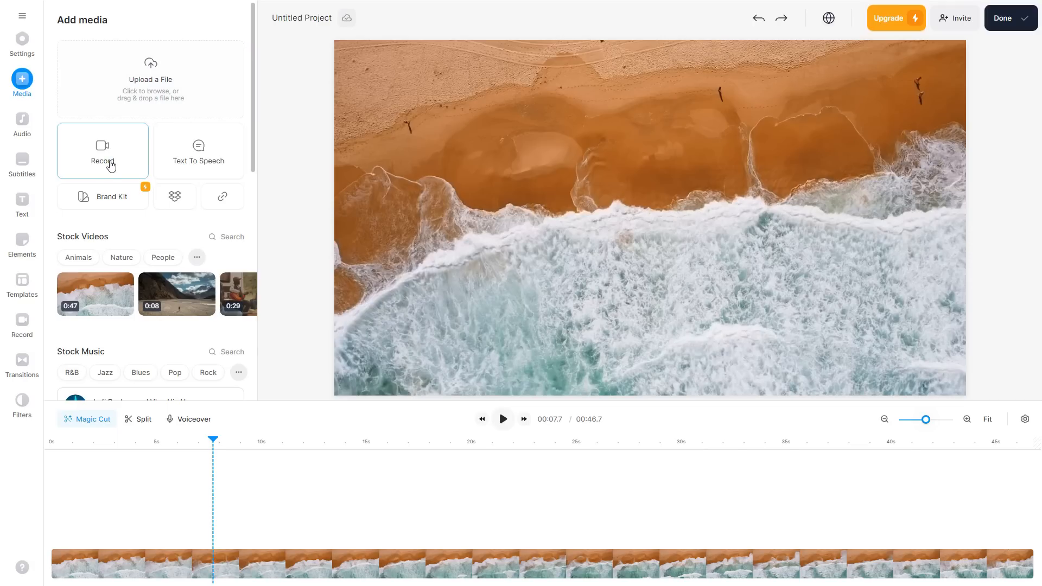
scroll(163, 233, down, 1)
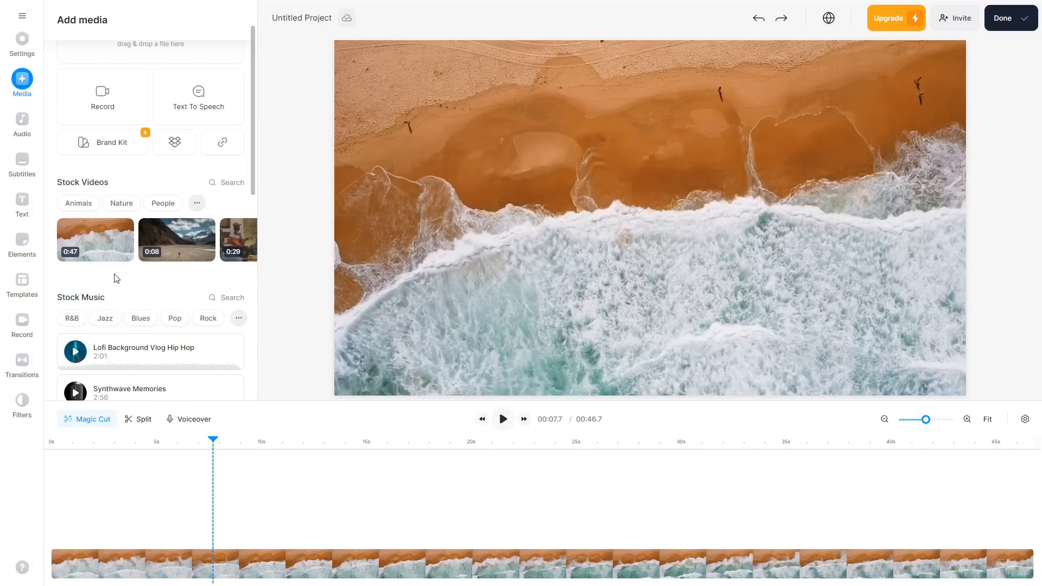
mouse_move(86, 245)
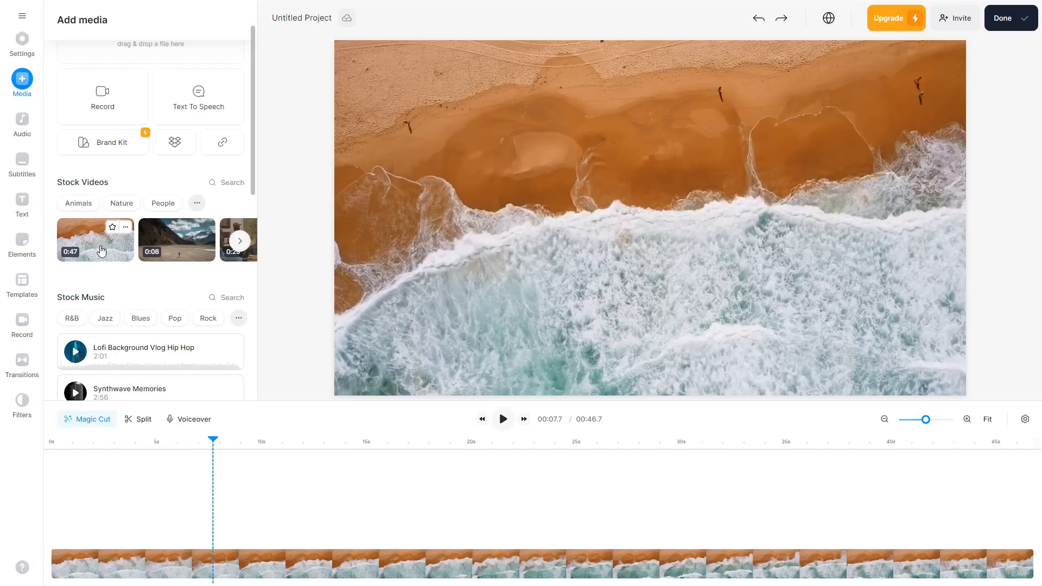
click(239, 240)
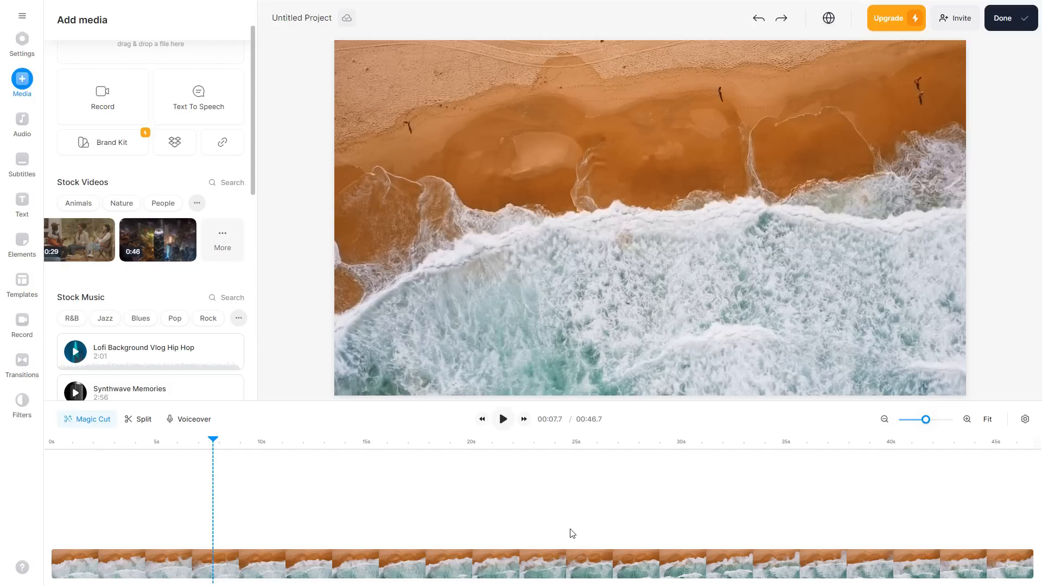
scroll(179, 283, down, 2)
scroll(171, 251, down, 2)
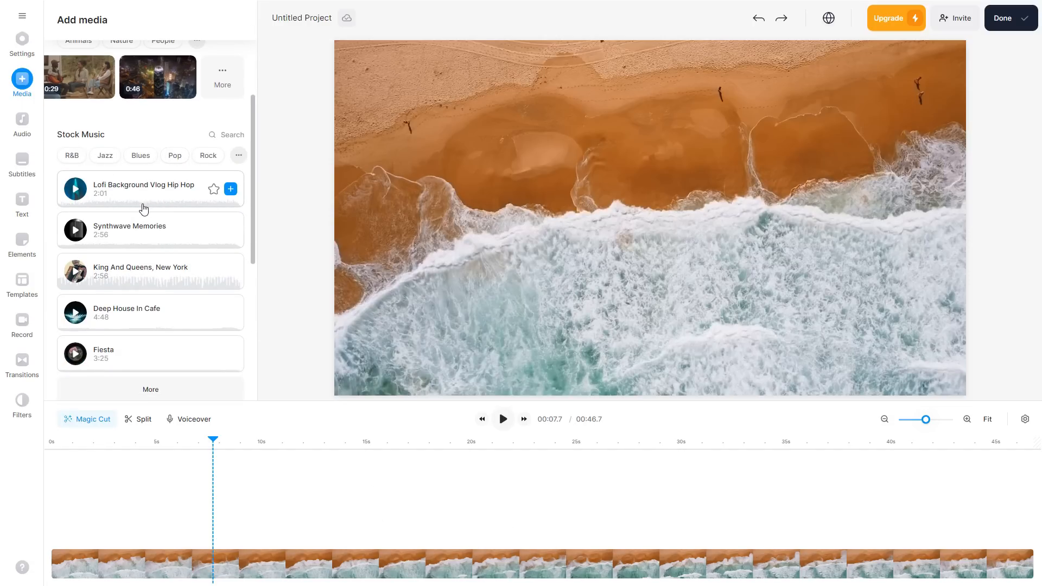
scroll(144, 225, down, 1)
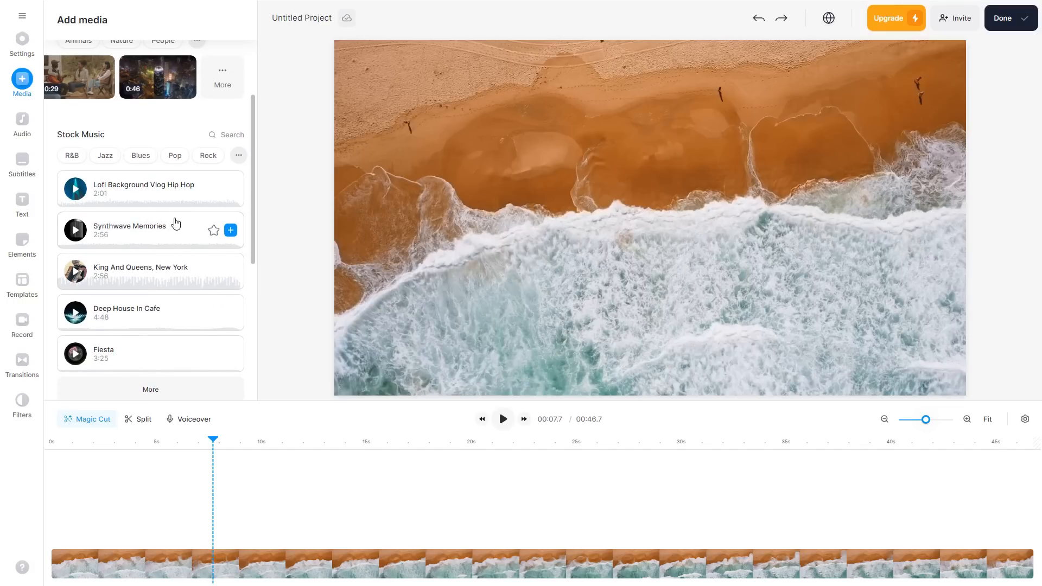
scroll(152, 210, up, 1)
scroll(152, 210, up, 1)
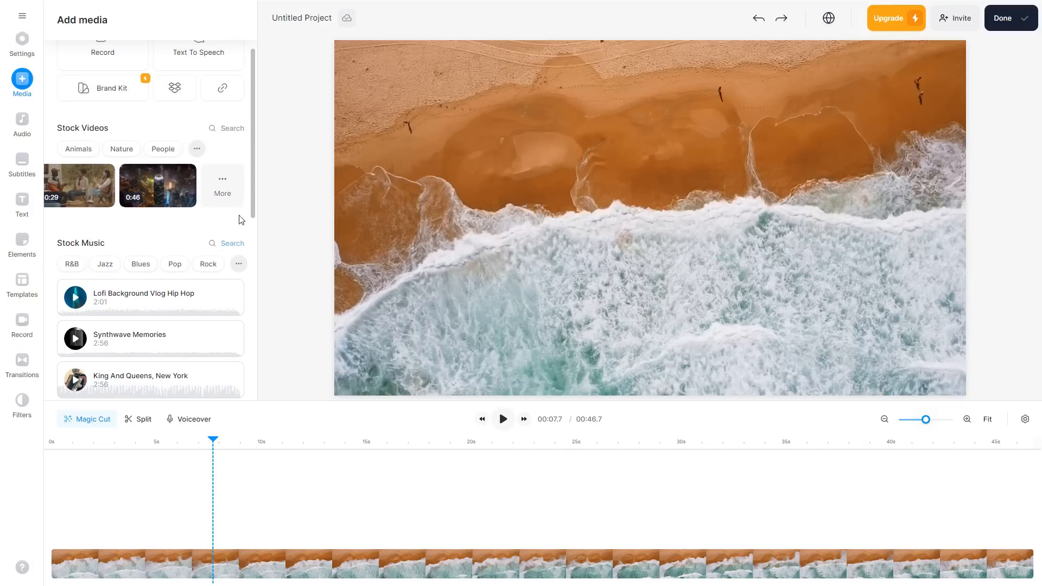
scroll(163, 217, down, 8)
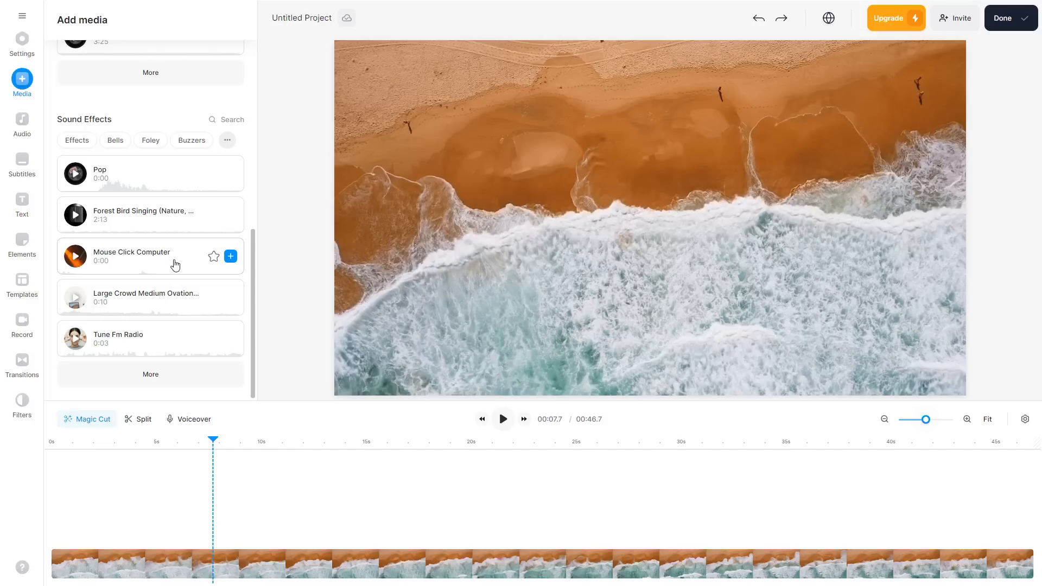
Step: Examine the stock music and sound effects available for audio, and the options for adding subtitles
click(27, 126)
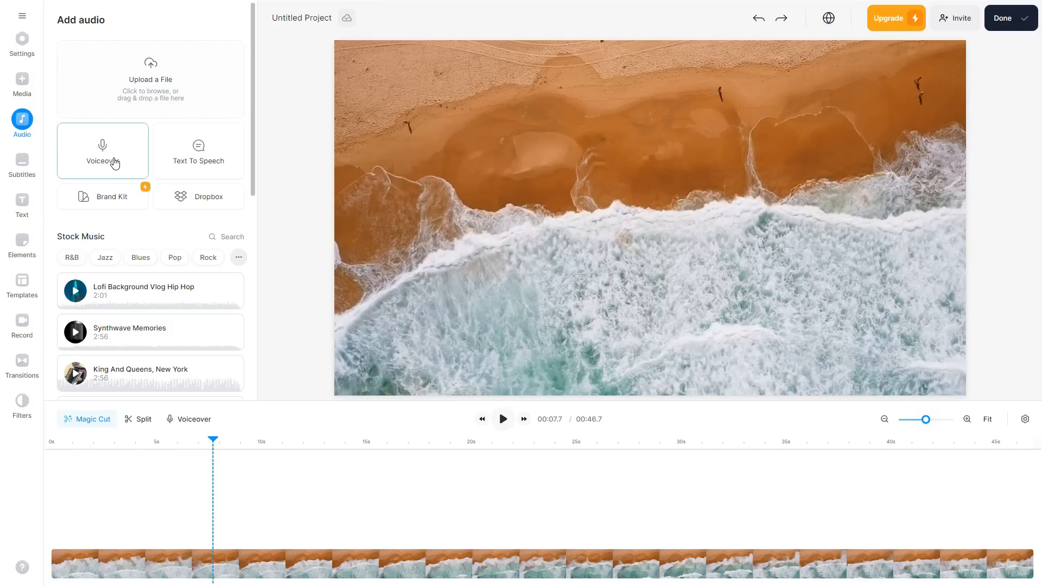
scroll(136, 159, down, 6)
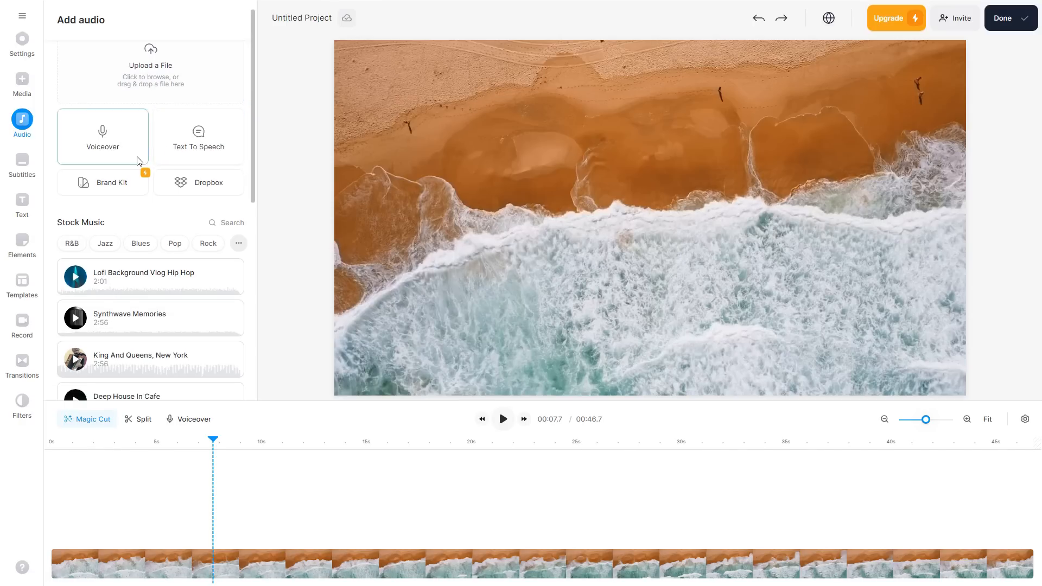
scroll(138, 165, down, 2)
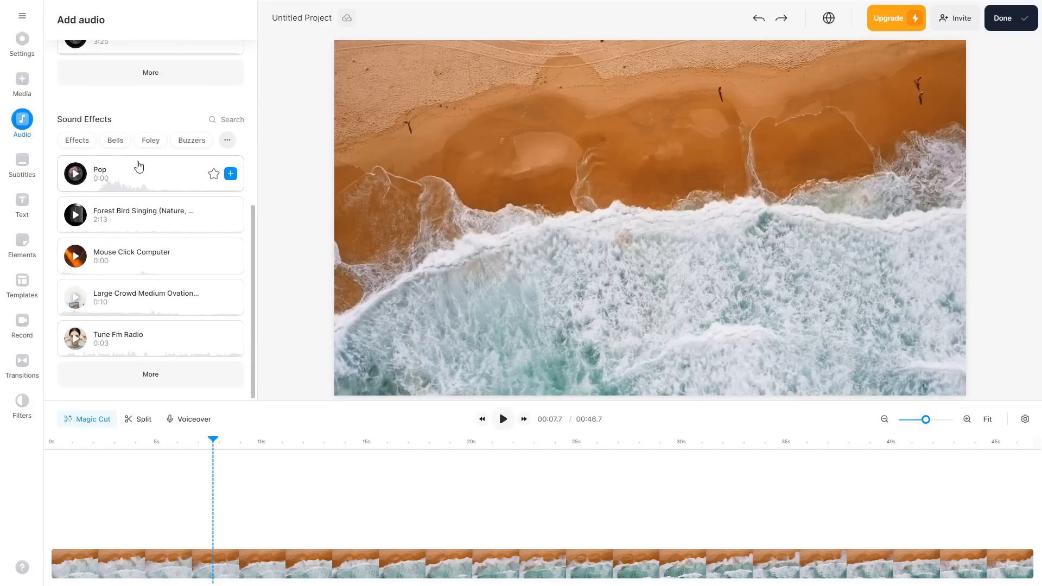
scroll(149, 271, up, 7)
scroll(150, 268, up, 1)
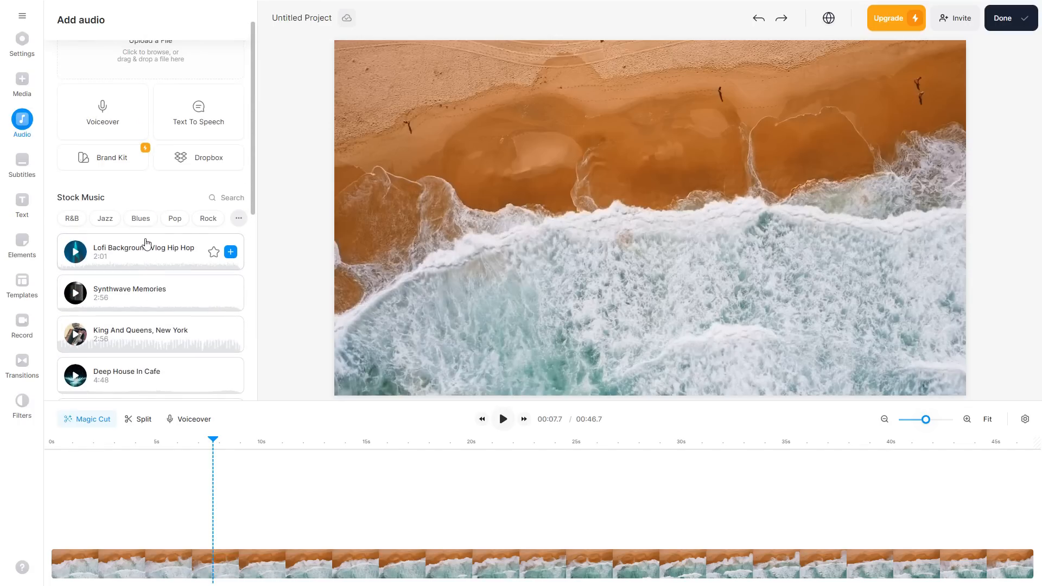
click(21, 162)
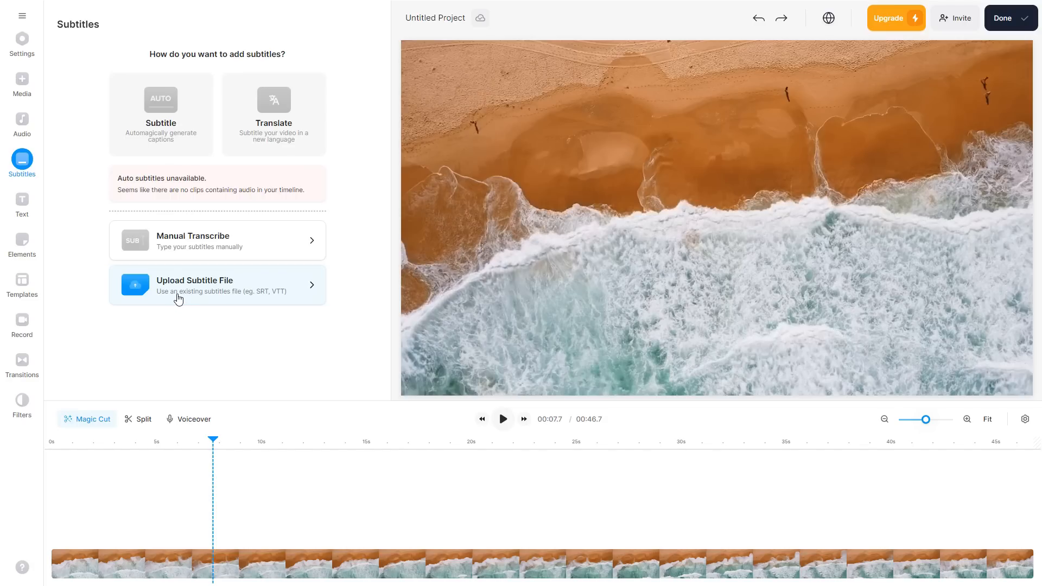
Step: Add a Headline Title text box to the beach video and set its text to "My Video"
click(21, 208)
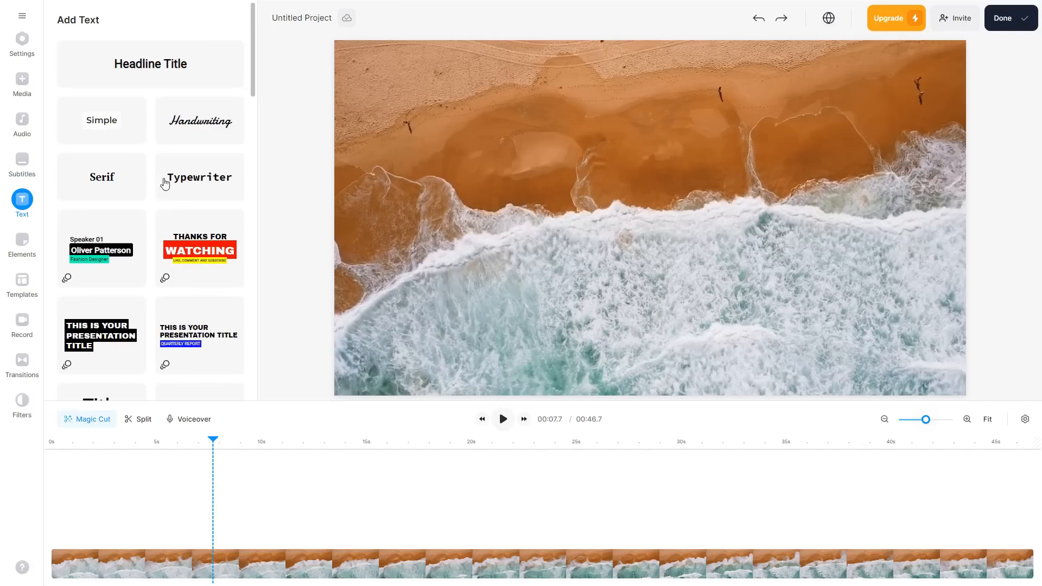
drag(150, 81, 712, 219)
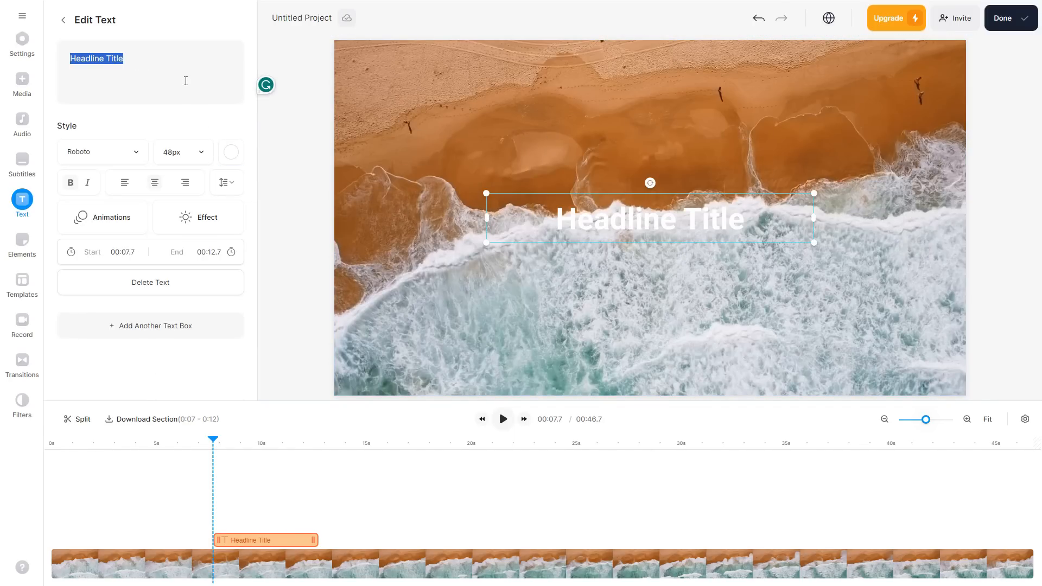
text(My Video)
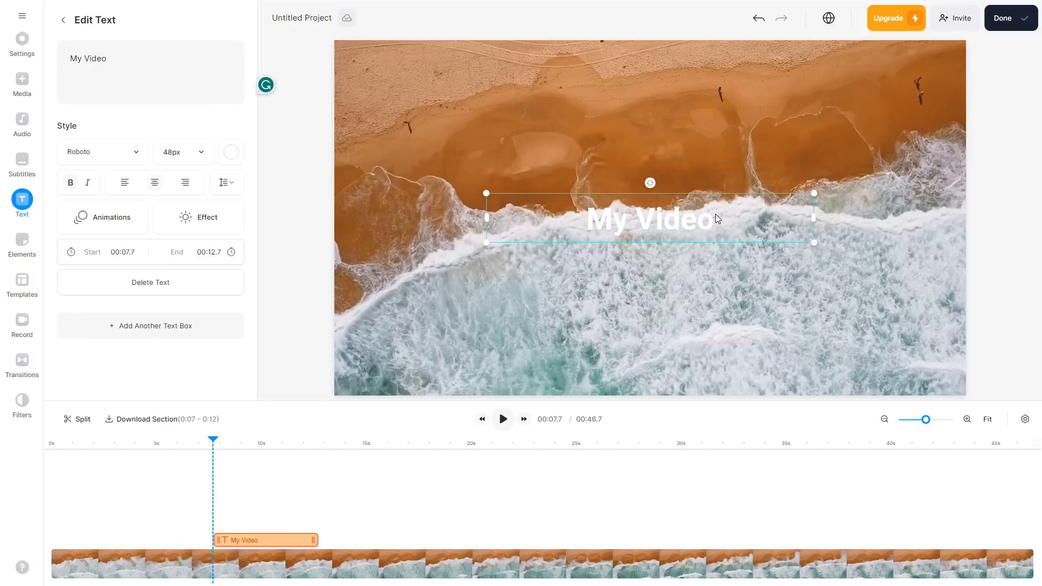
Step: Look through the available fonts for the "My Video" title, and set its text colour to red (#ff4f4a)
click(136, 155)
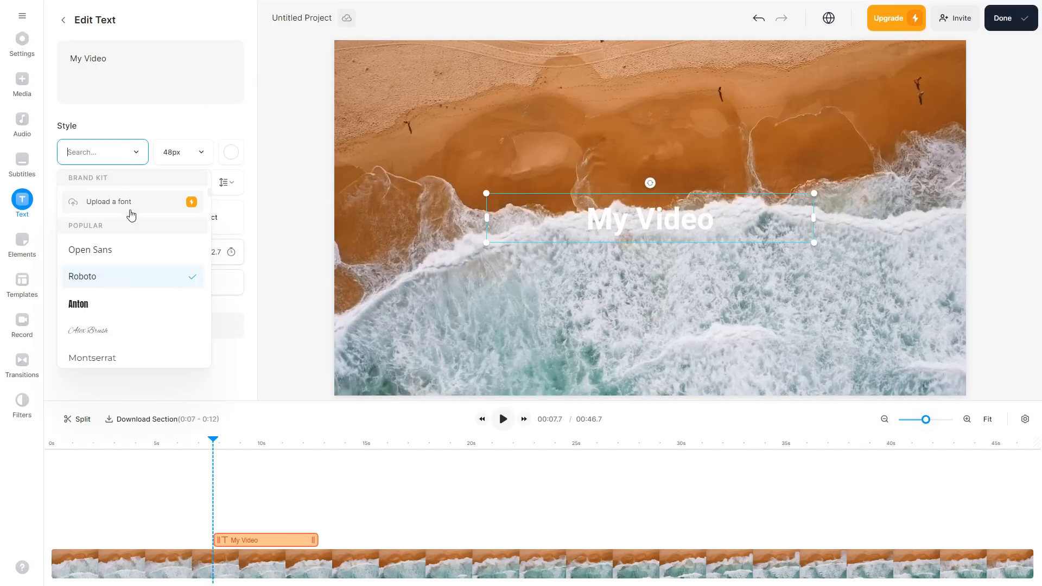
scroll(142, 286, down, 2)
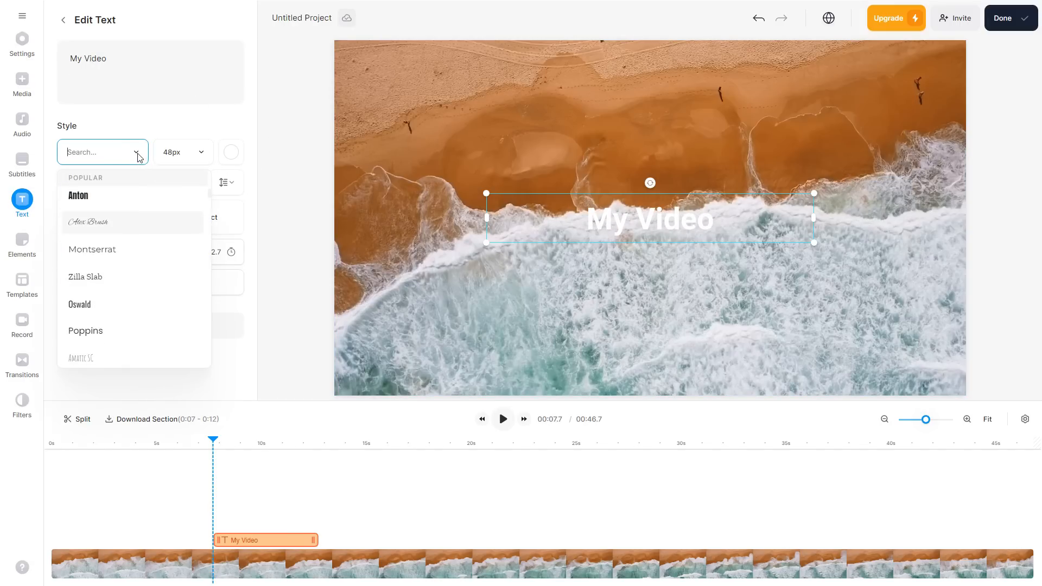
click(136, 155)
click(230, 155)
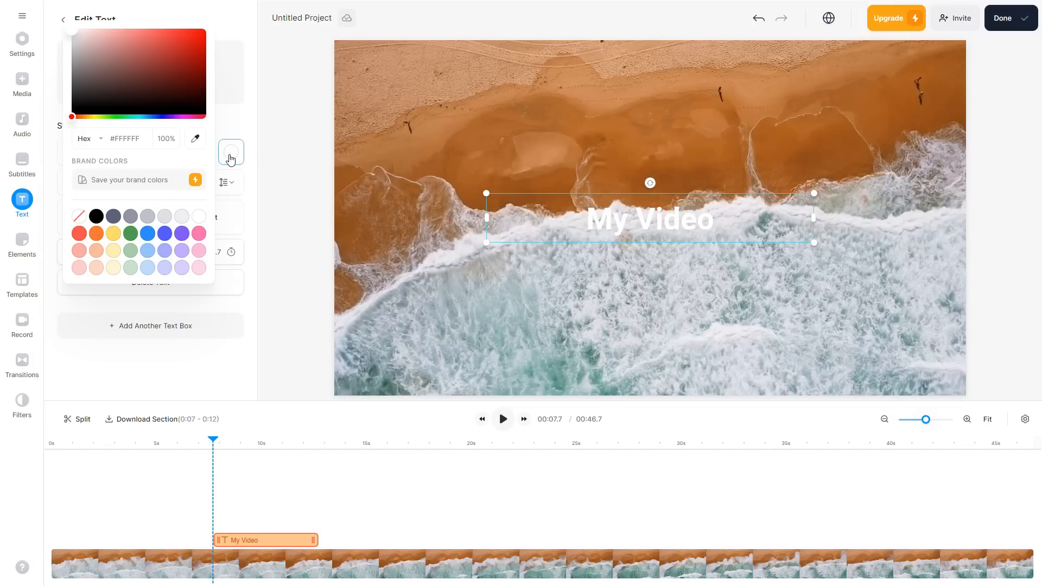
click(96, 216)
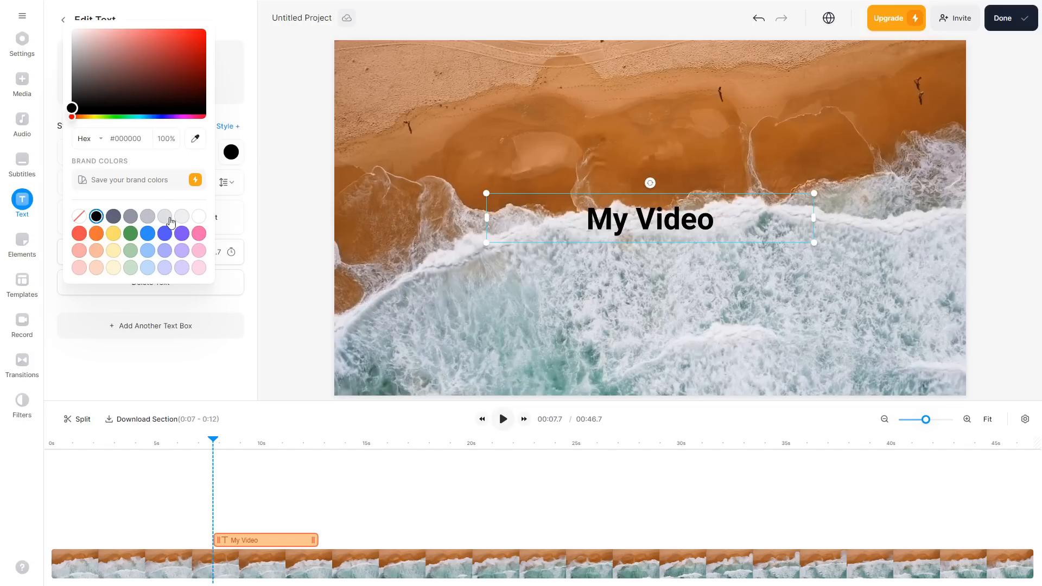
click(80, 233)
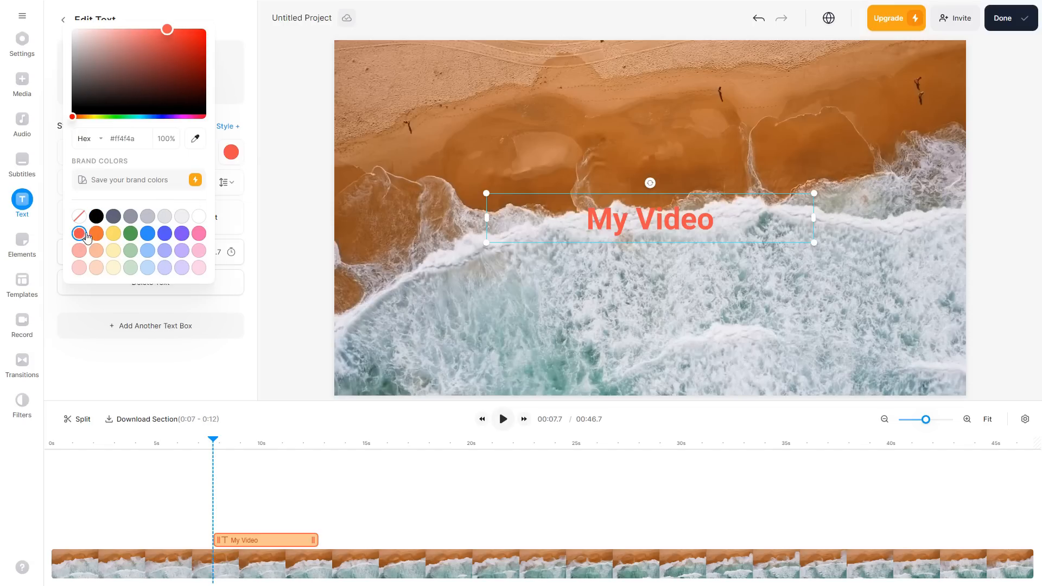
click(242, 129)
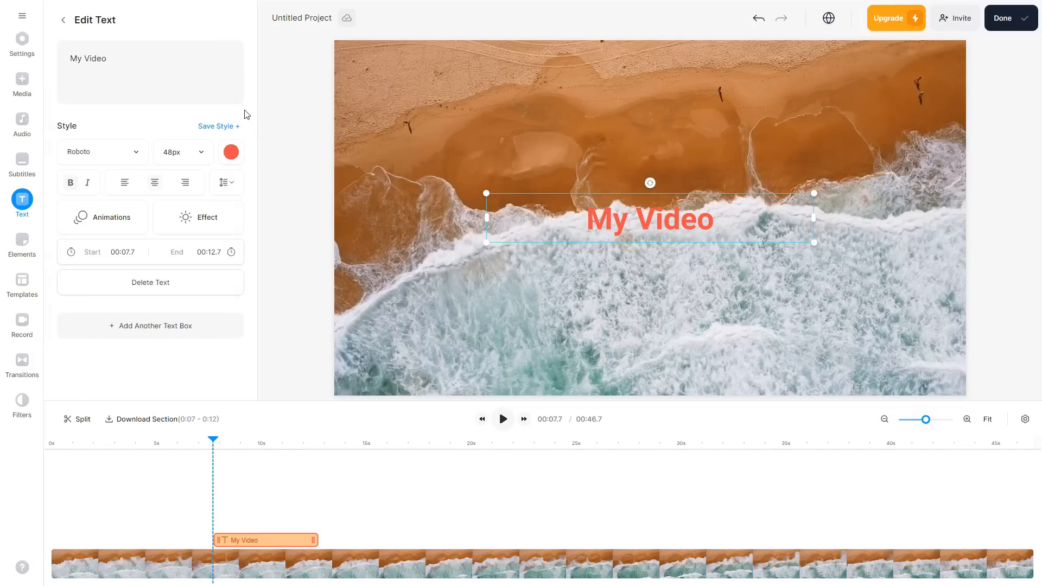
Step: Turn off bold for the title, and try left and right alignment before setting it back to centred
click(88, 185)
click(88, 185)
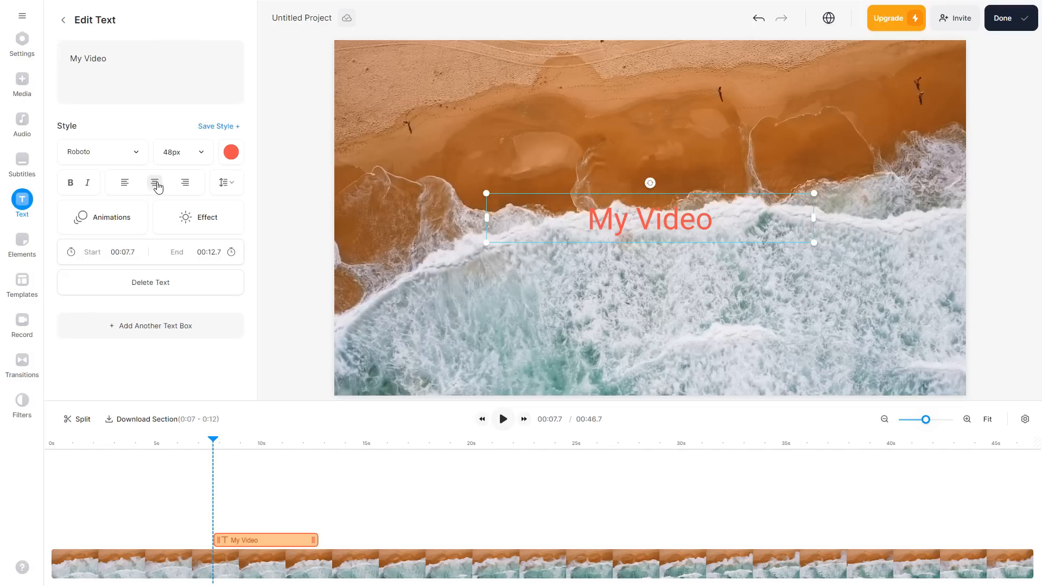
click(126, 184)
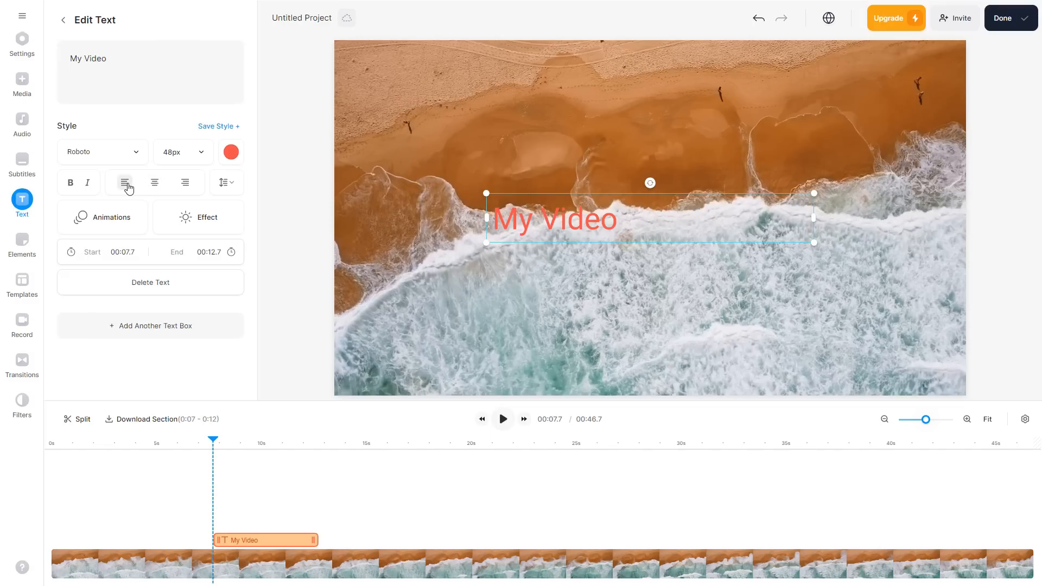
click(185, 184)
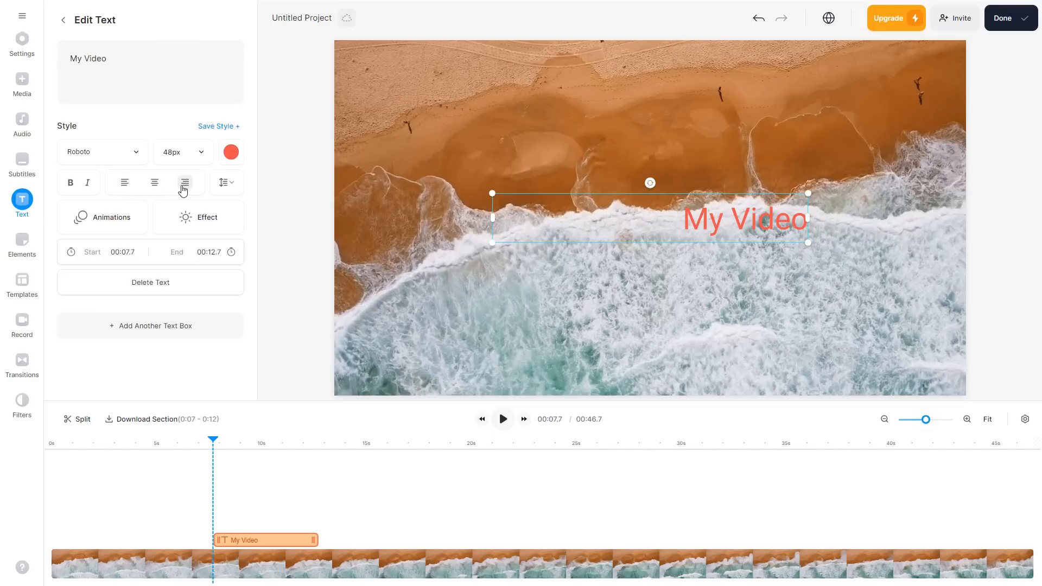
click(155, 183)
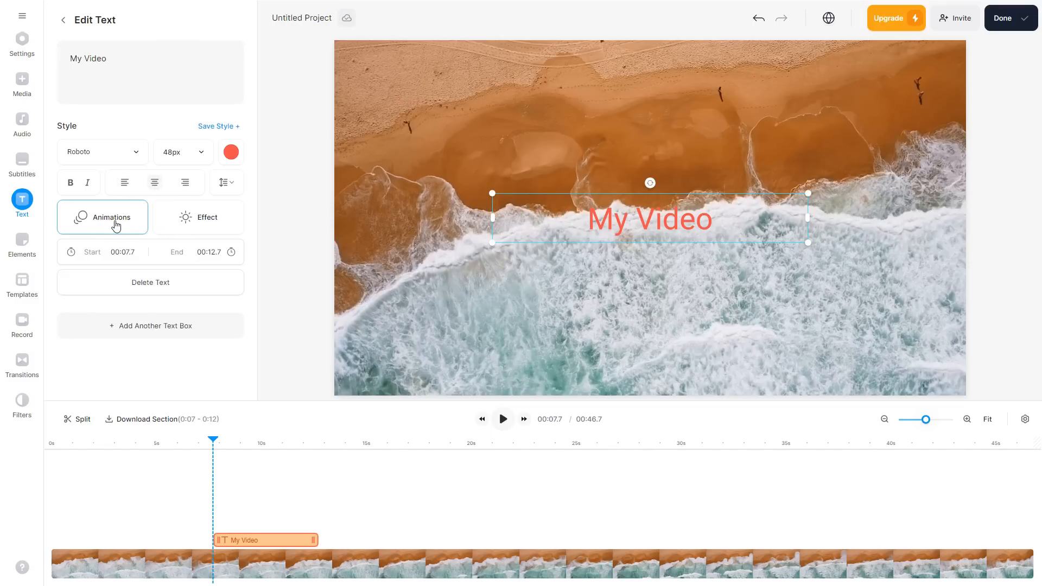
Step: Examine the In and Out animation options available for the title text
click(110, 220)
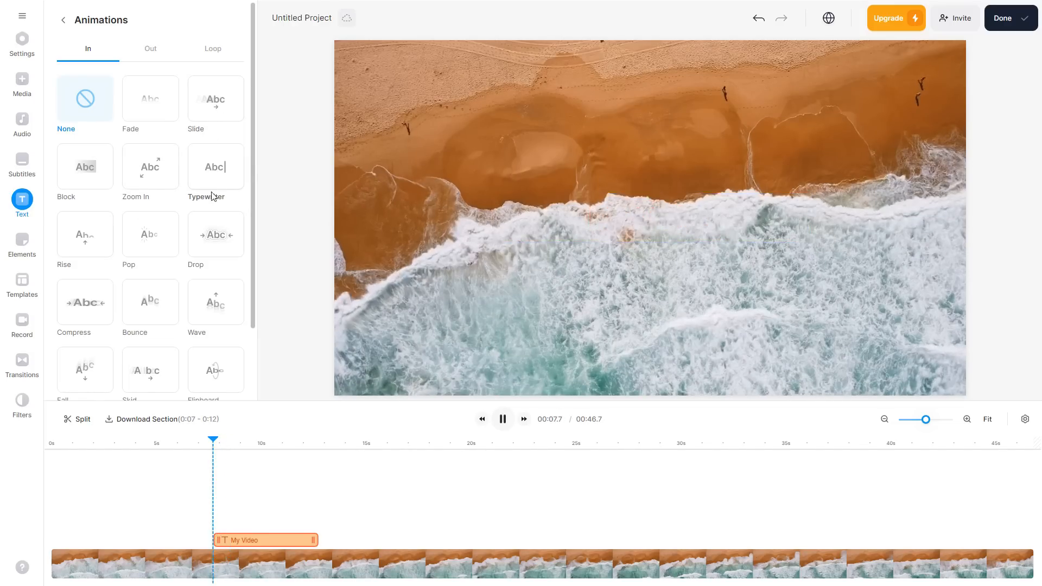
scroll(217, 228, down, 2)
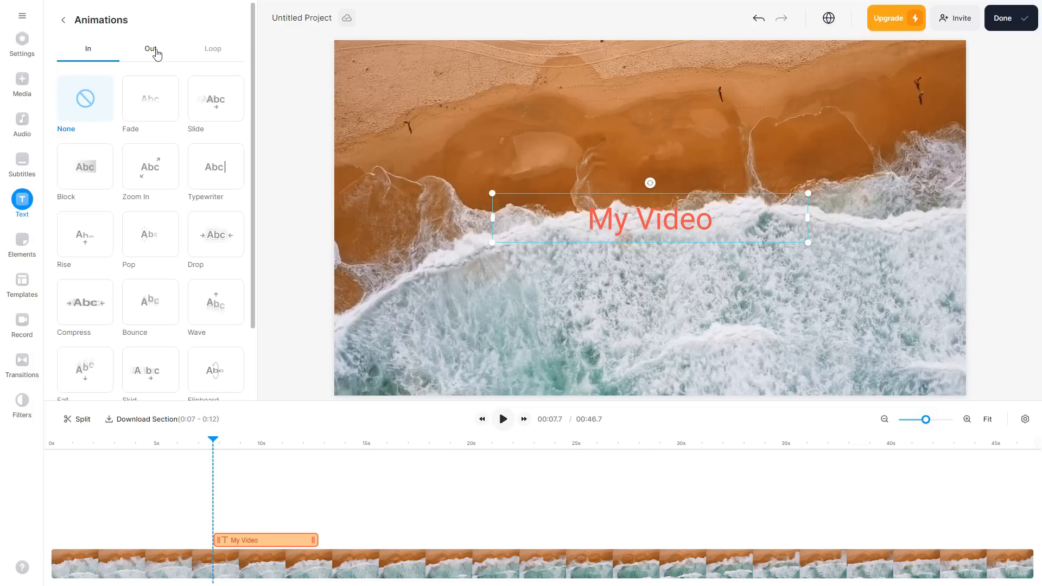
click(156, 53)
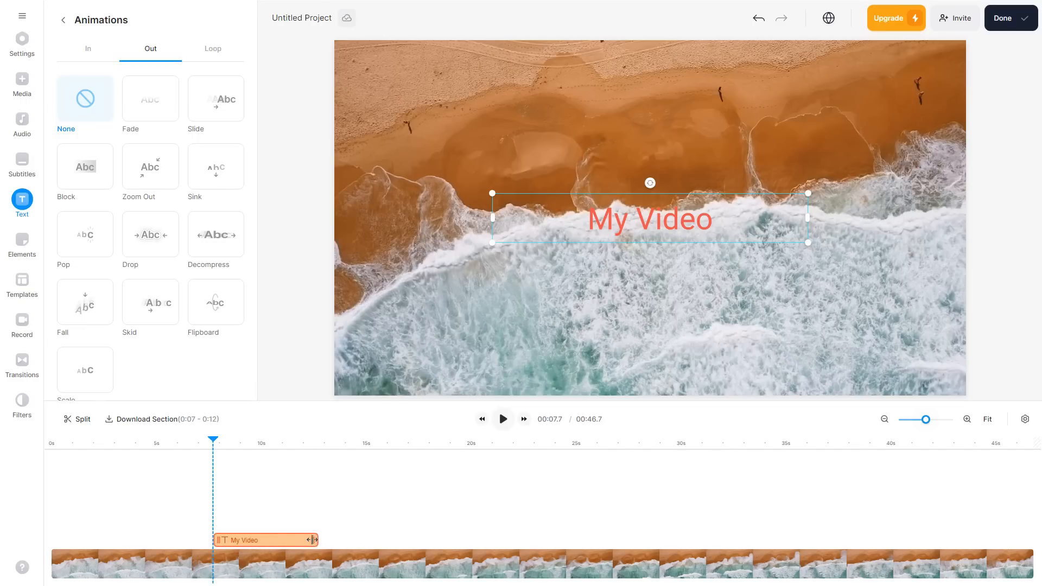
Step: Move the "My Video" title to the start of the timeline and preview the first few seconds from 0 s
drag(282, 546, 71, 541)
drag(214, 442, 48, 443)
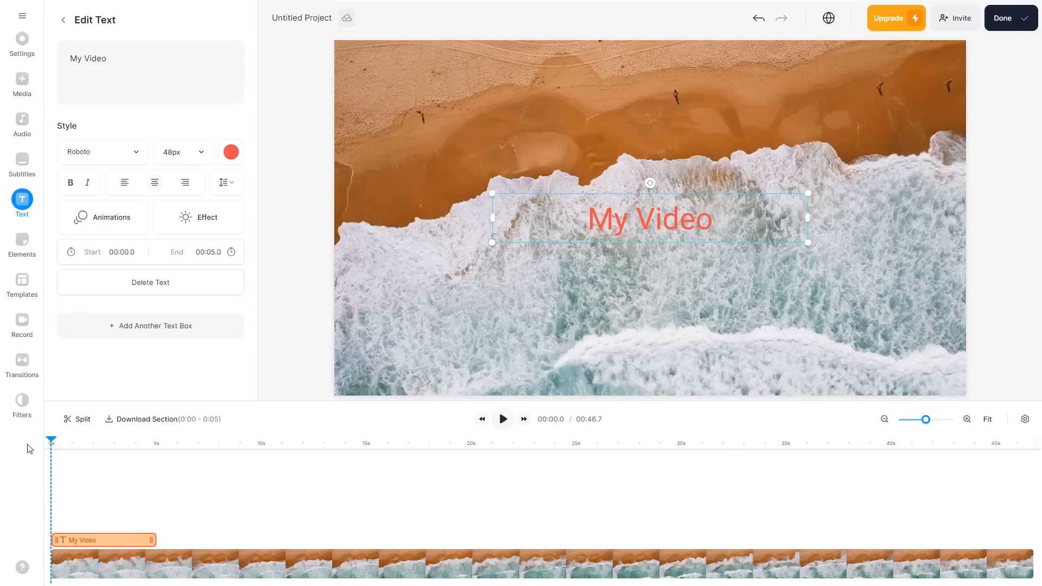
click(503, 419)
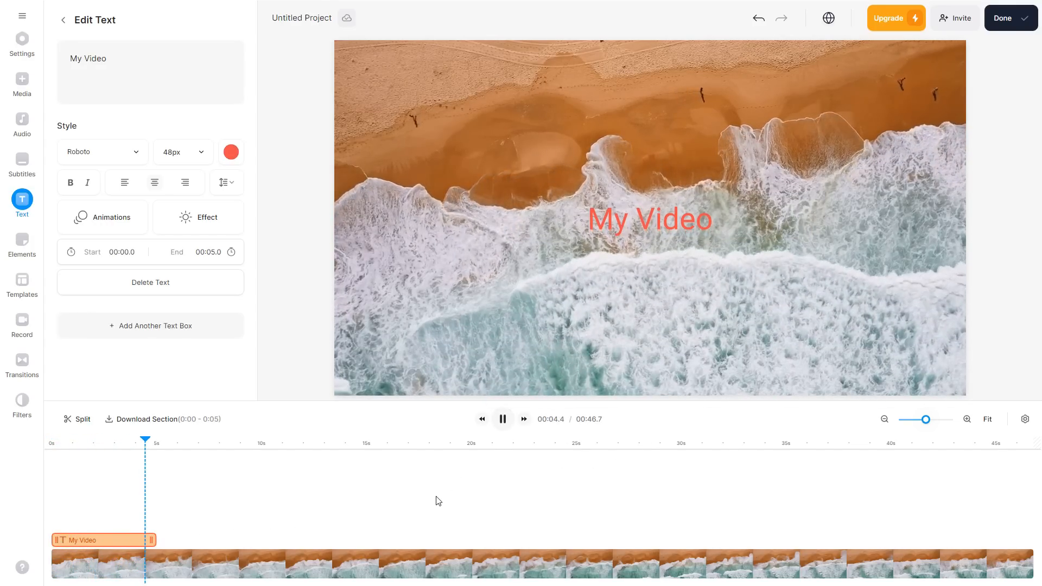
click(503, 419)
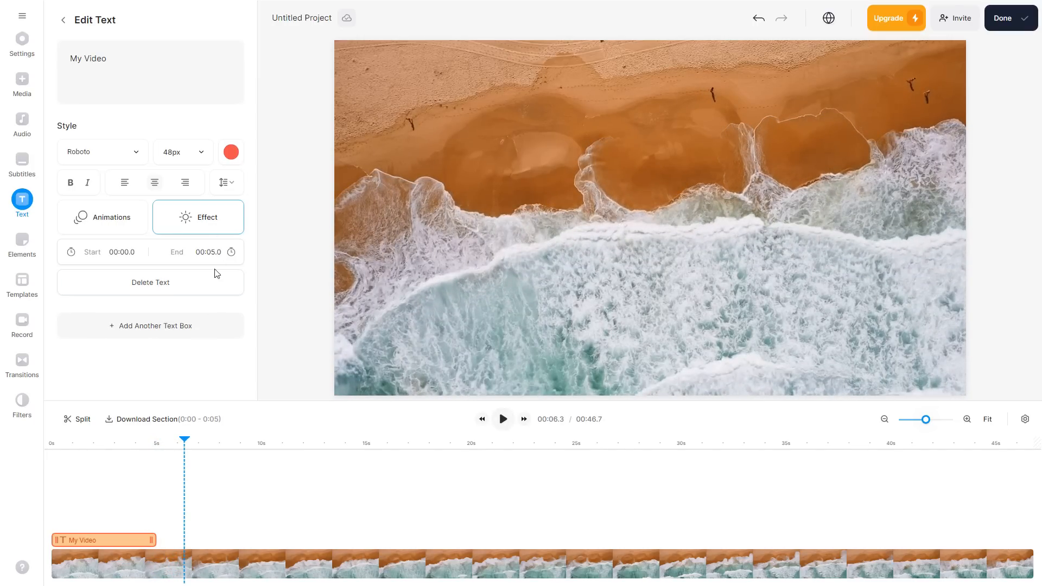
Step: Try the shadow, outline and background effects on the title at about 2.6 s, and apply the Block effect
click(186, 458)
click(107, 442)
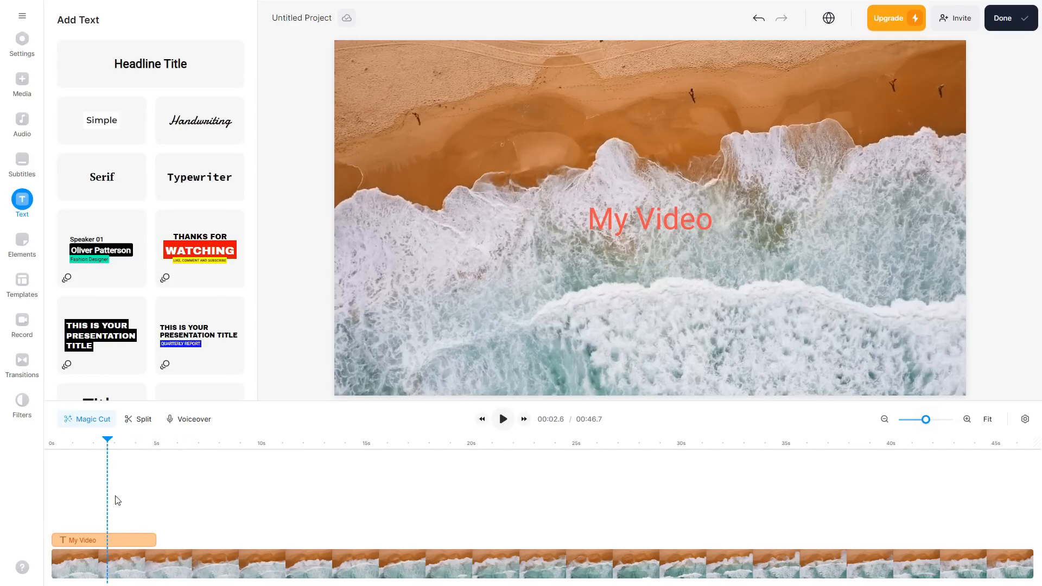
click(642, 222)
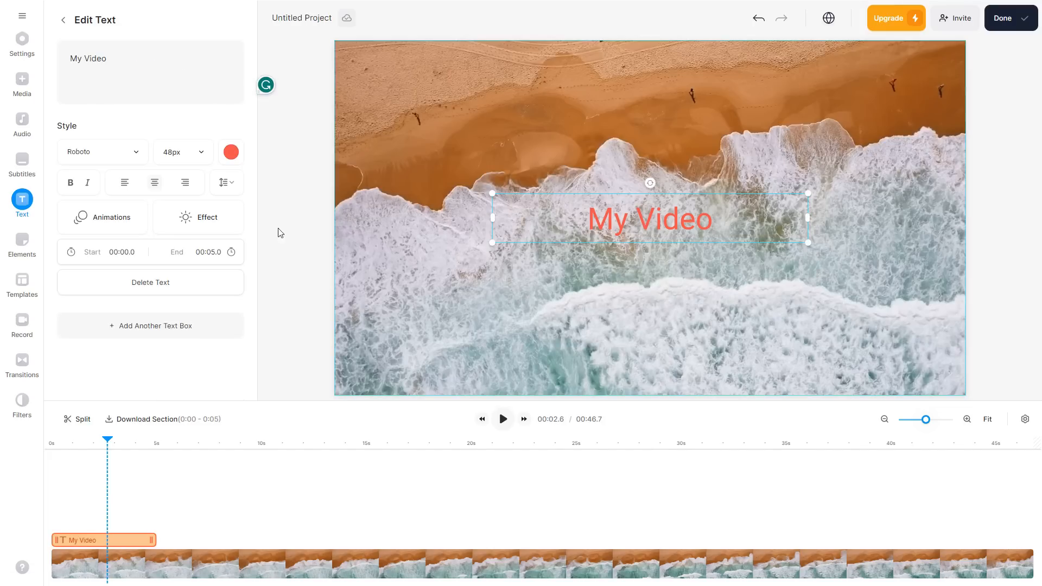
click(197, 226)
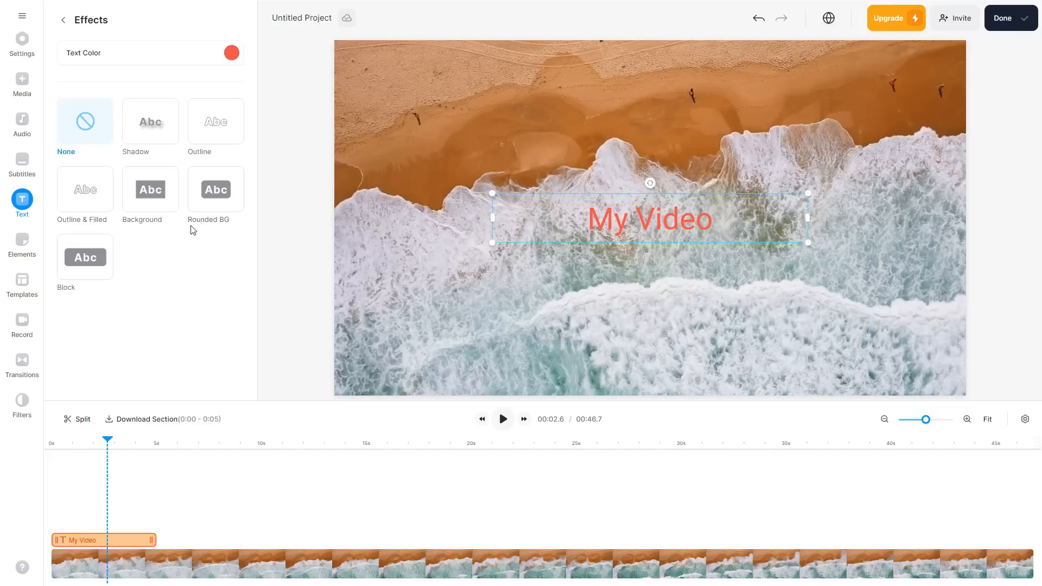
click(151, 139)
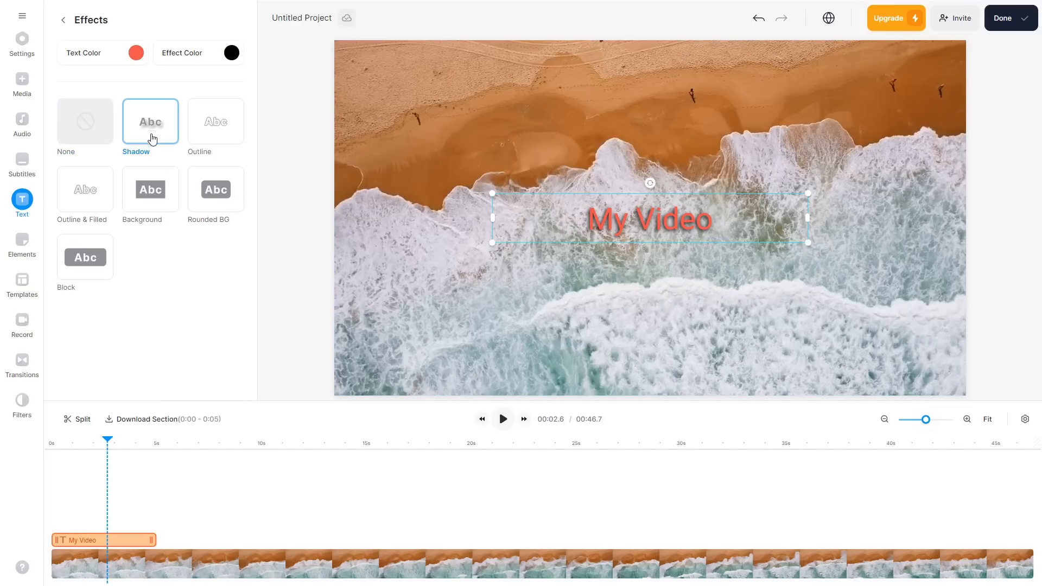
click(228, 136)
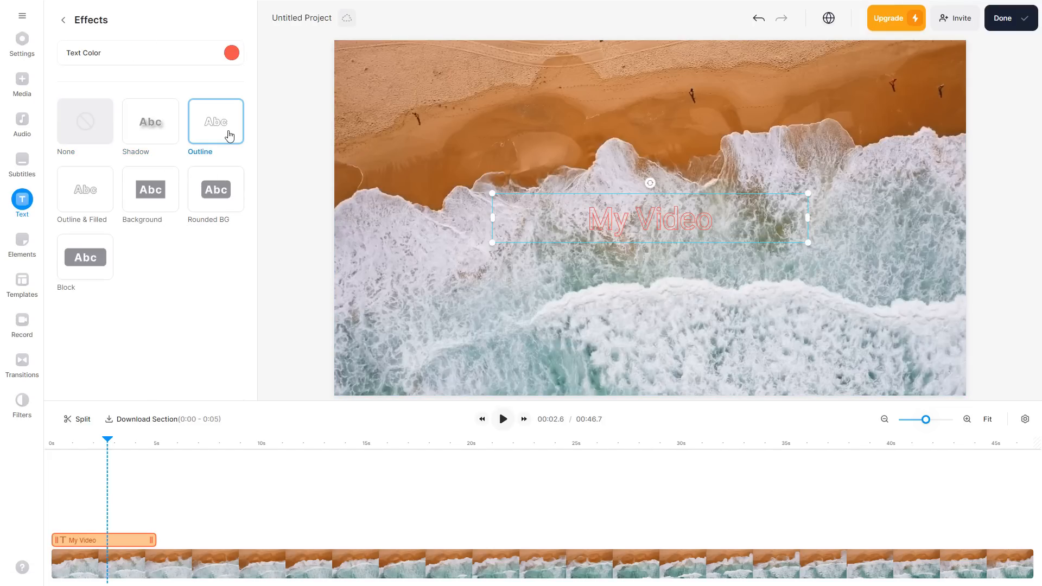
click(98, 199)
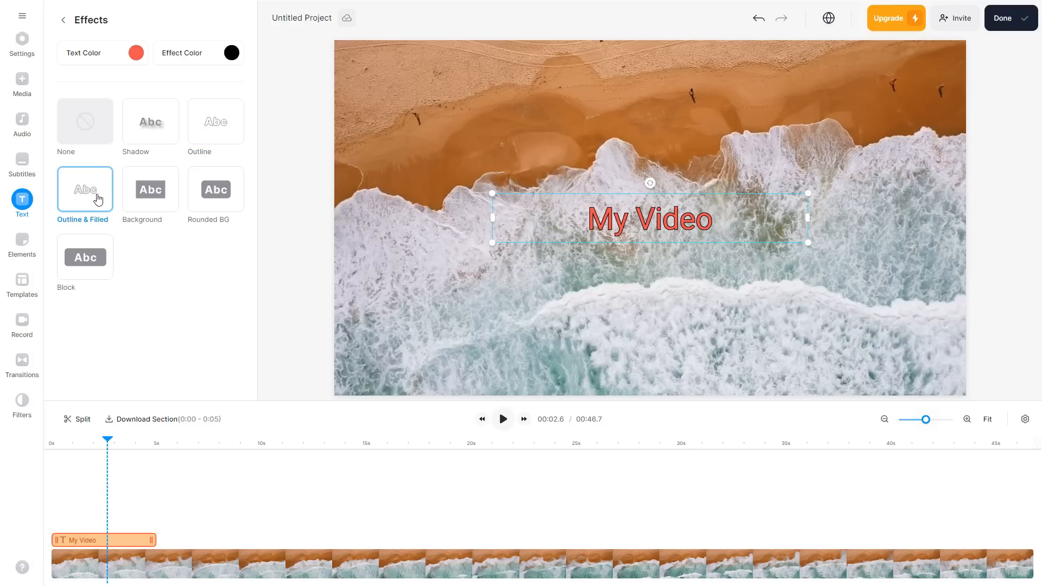
click(166, 201)
click(223, 207)
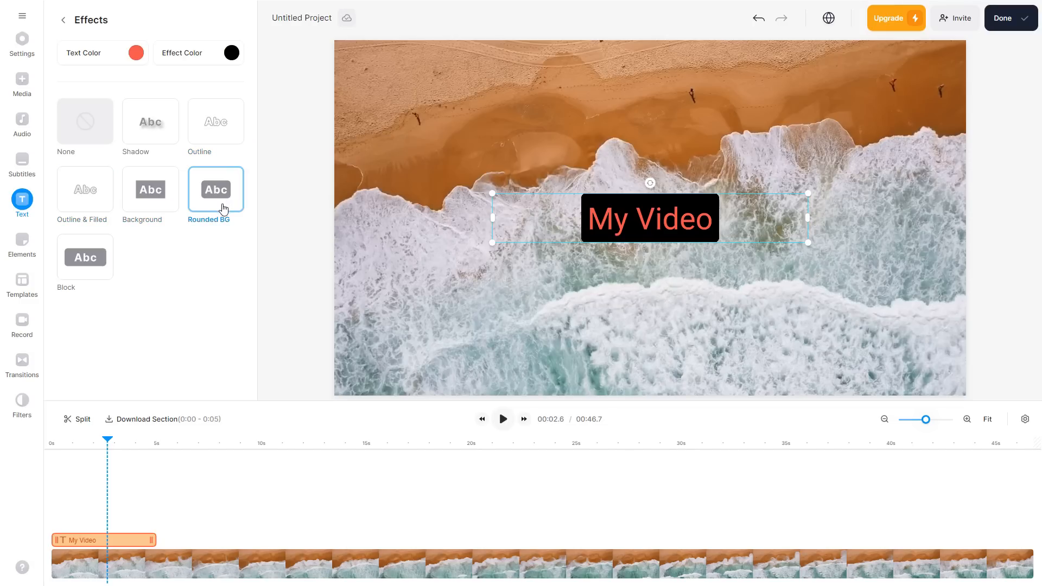
click(100, 262)
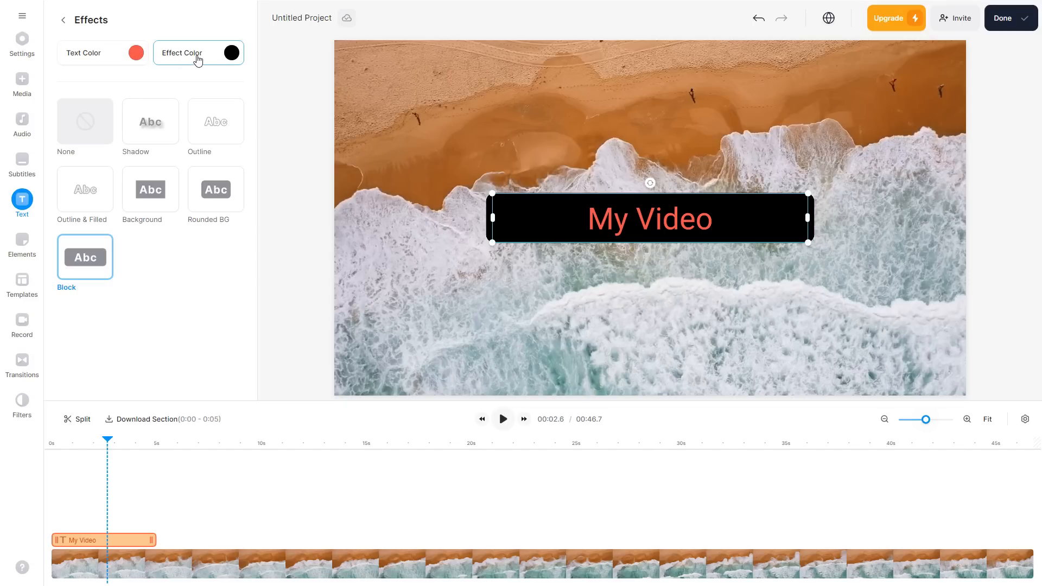
click(64, 21)
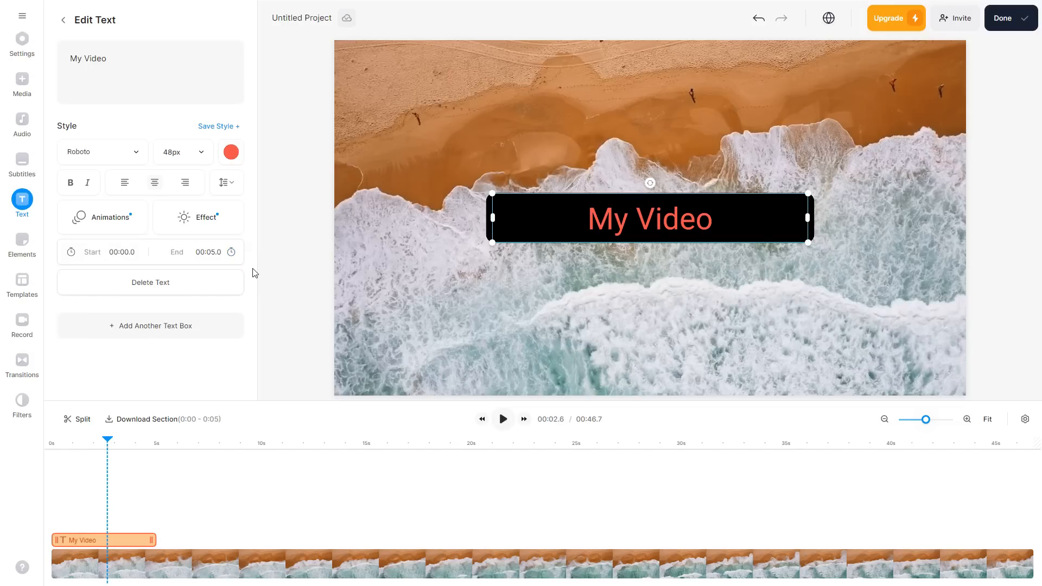
Step: Add the blue rounded progress bar element to the video
click(23, 245)
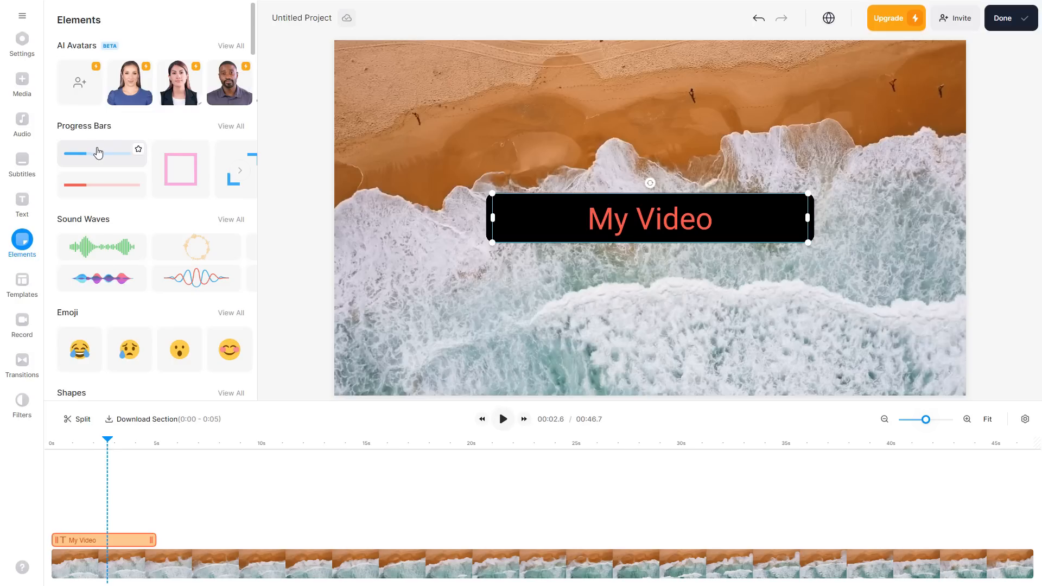
mouse_move(101, 155)
mouse_down()
mouse_move(304, 179)
mouse_move(607, 348)
mouse_move(691, 372)
mouse_move(665, 375)
mouse_up()
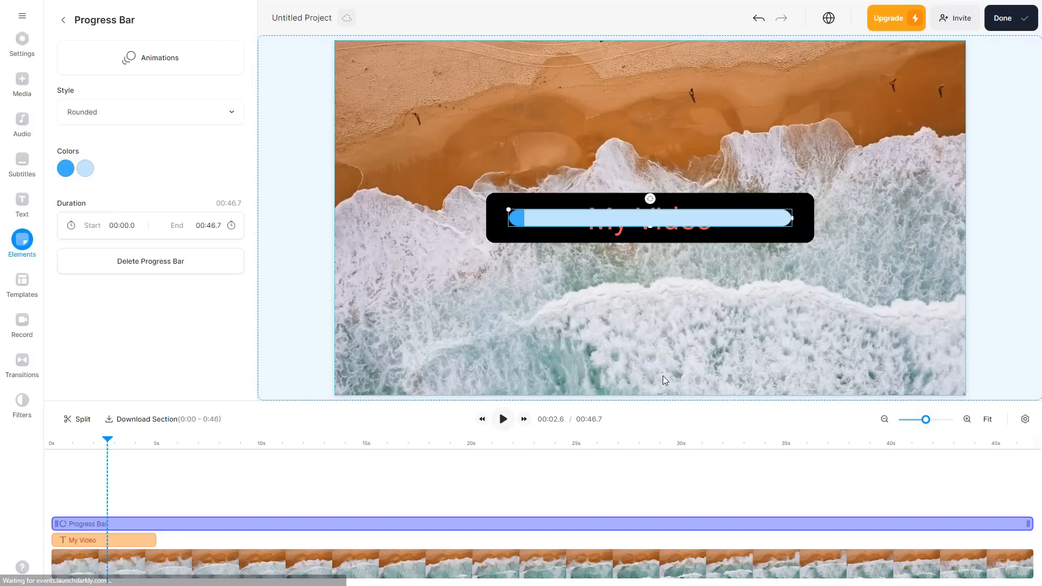
Step: Move the progress bar below the title, near the bottom edge of the frame, and return the playhead to 0 s
drag(655, 221, 646, 365)
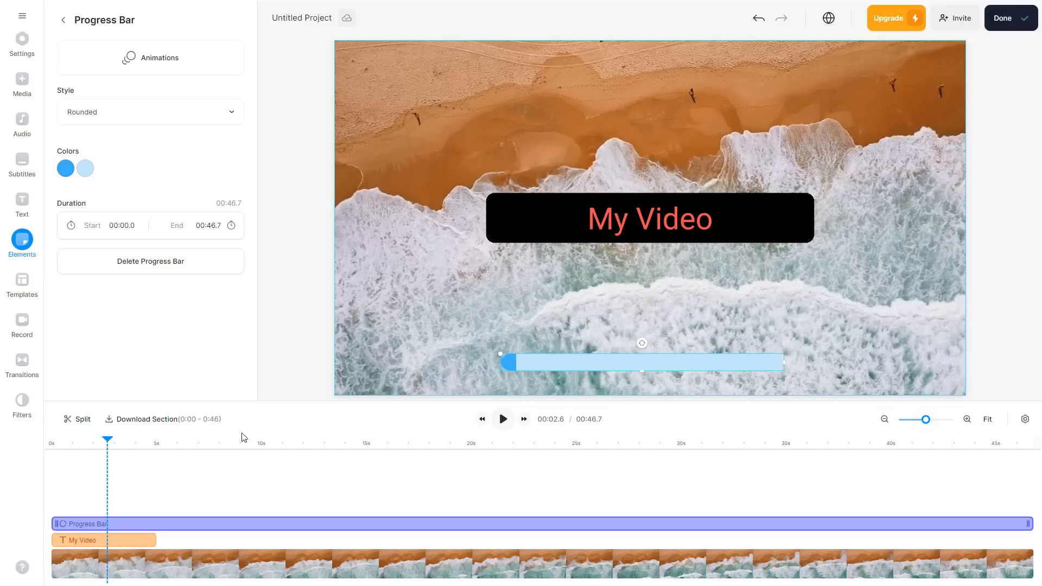
drag(110, 444, 52, 451)
Step: Examine the sound waves, emoji, shapes, stickers, GIFs, drawing tools, brand logos and call-to-action pop-ups in the elements library
click(21, 240)
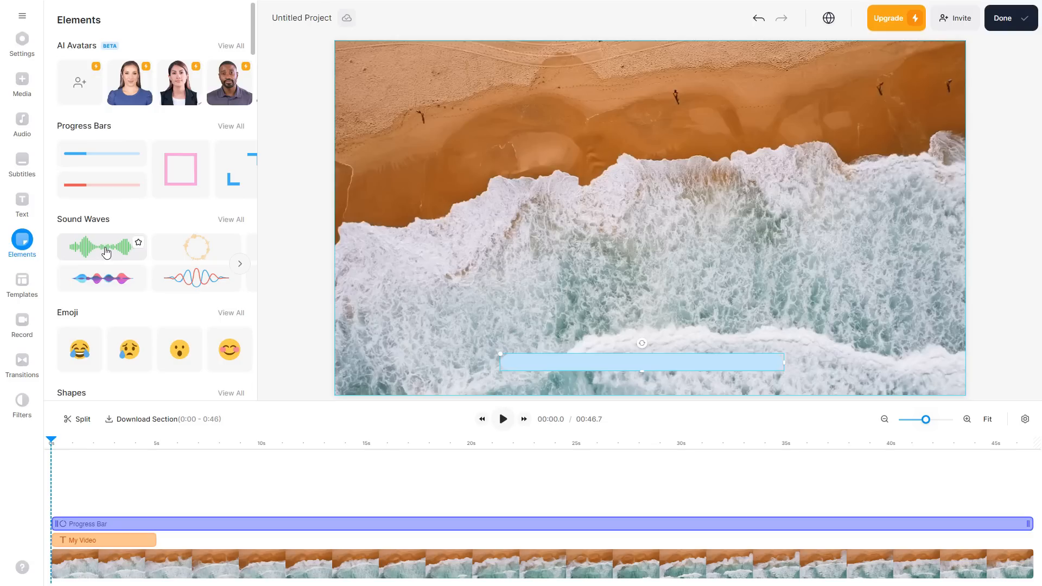
scroll(130, 252, down, 2)
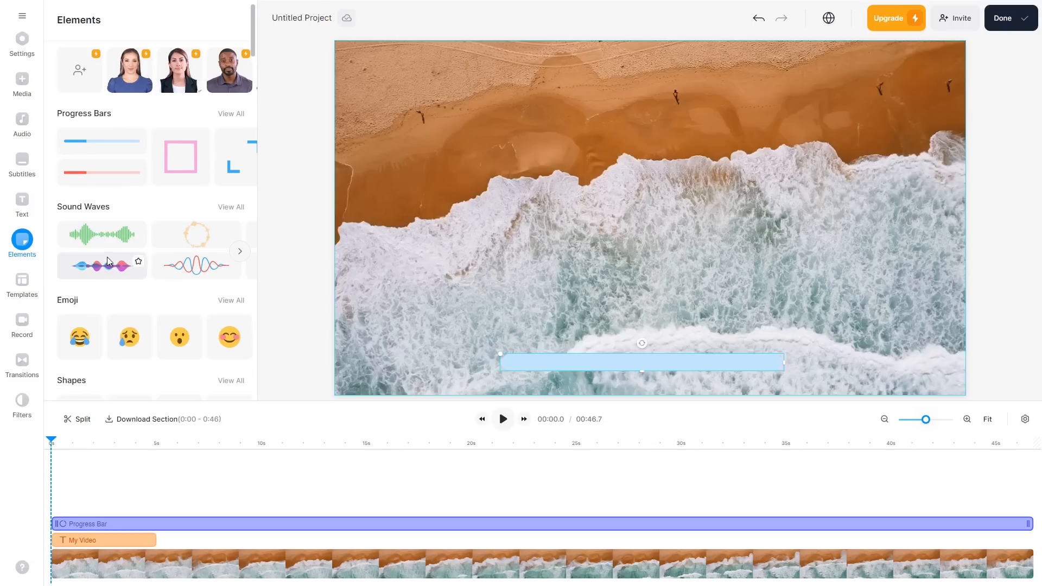
scroll(157, 250, down, 1)
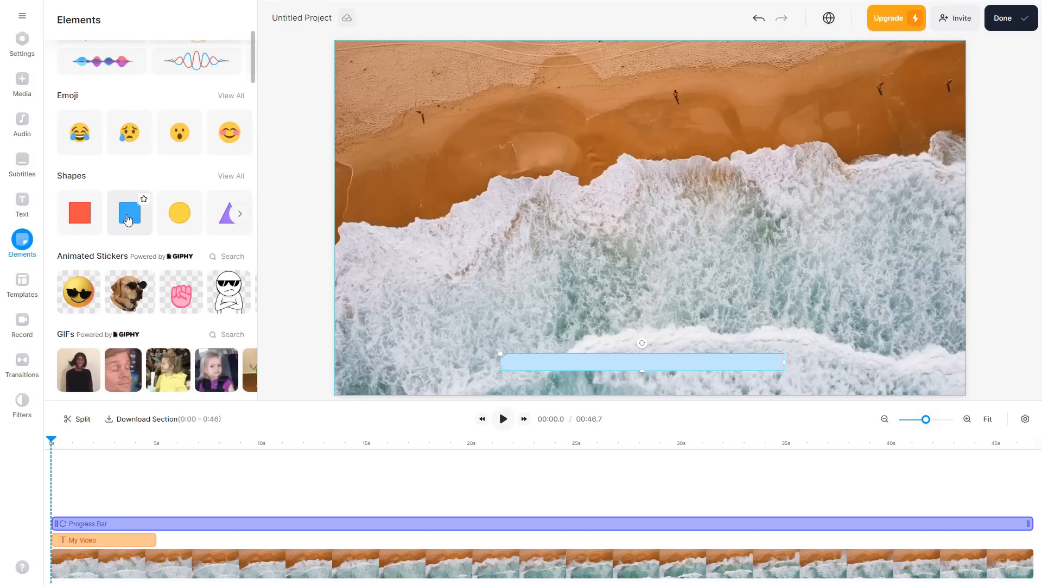
scroll(107, 204, down, 1)
scroll(88, 226, down, 2)
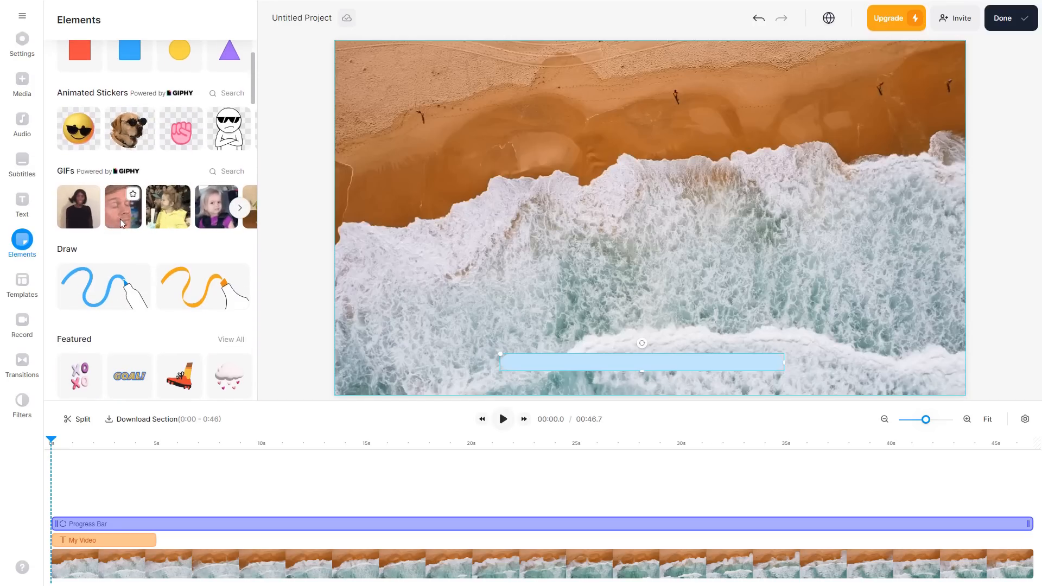
scroll(109, 206, down, 2)
scroll(107, 210, down, 5)
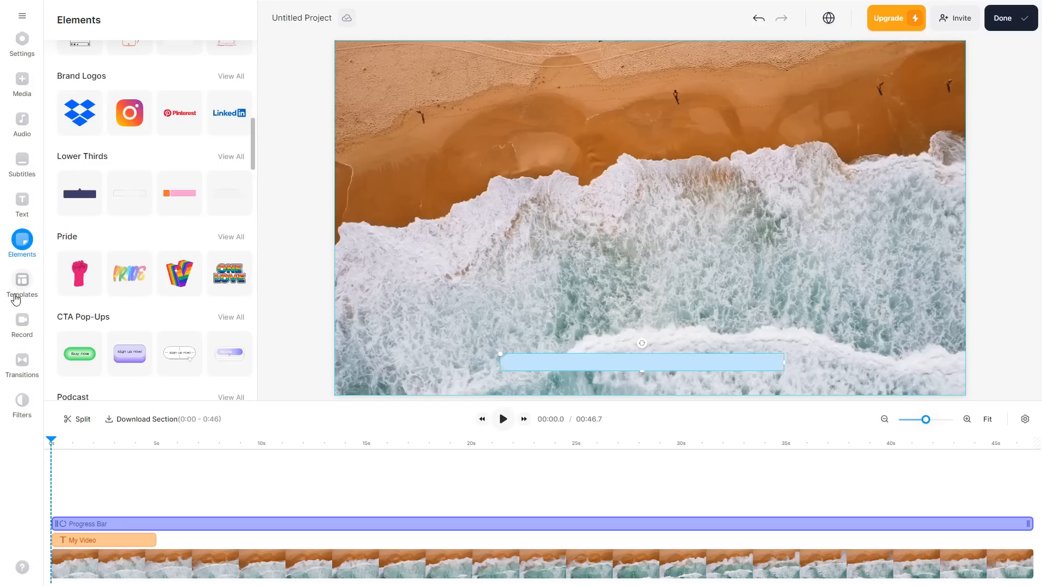
Step: Search the templates for "happy" and look through the results
click(19, 291)
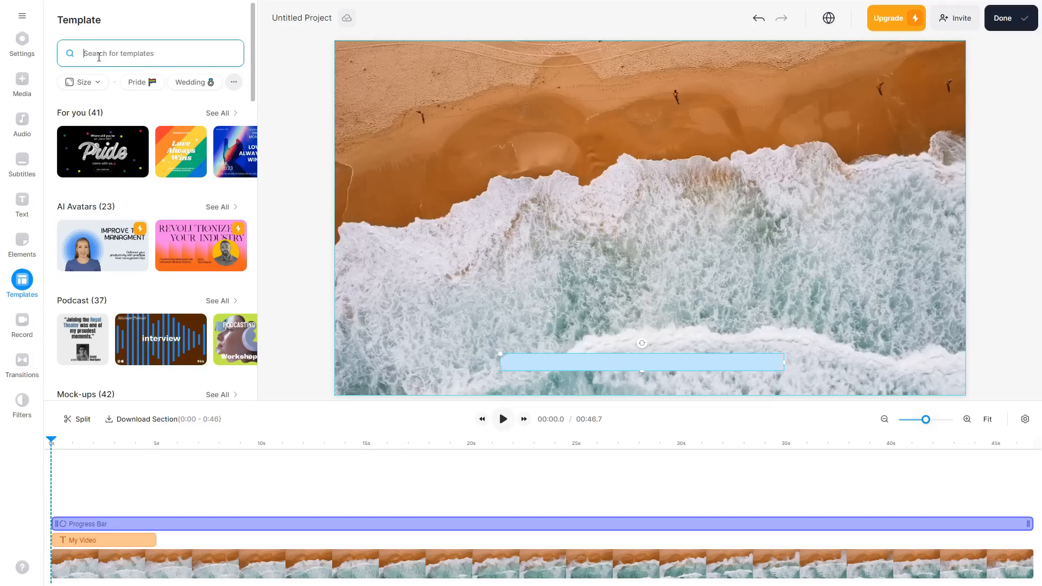
text(happy)
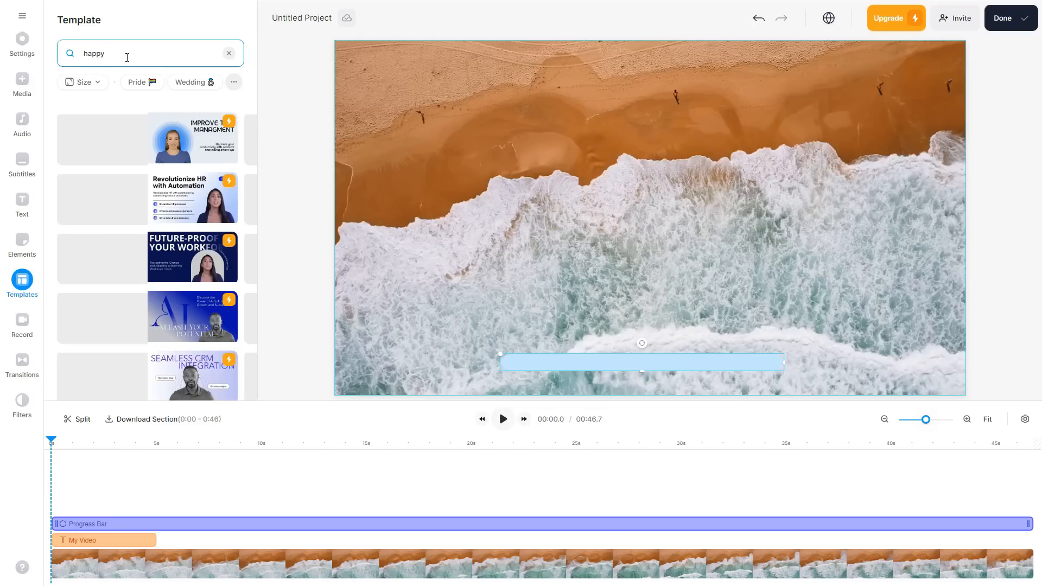
scroll(151, 188, down, 5)
scroll(153, 195, down, 4)
scroll(157, 201, up, 8)
Step: Examine the additional template categories and the available recording options
click(234, 82)
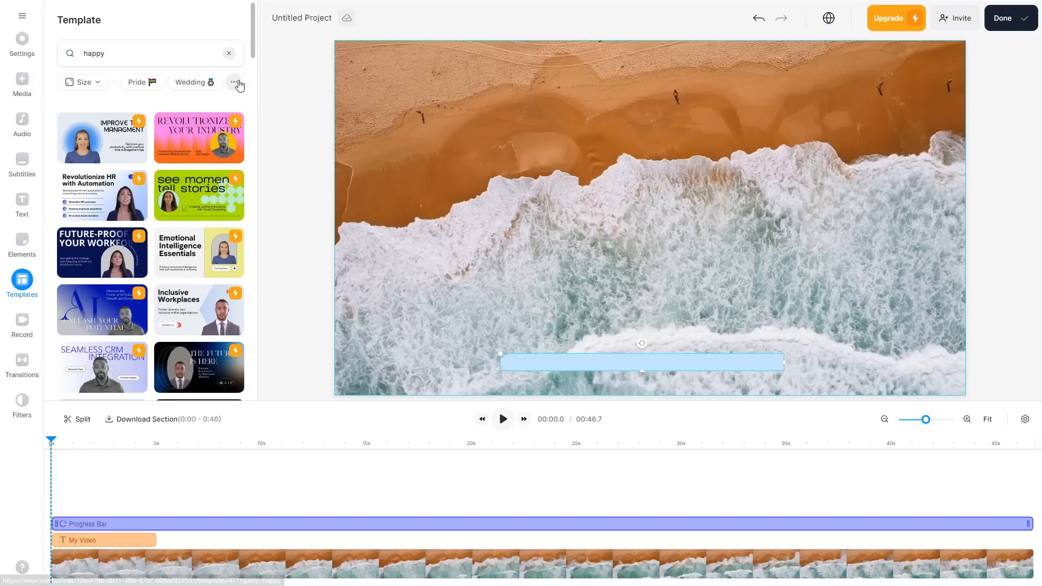
scroll(201, 149, down, 5)
scroll(192, 161, down, 2)
scroll(195, 173, up, 4)
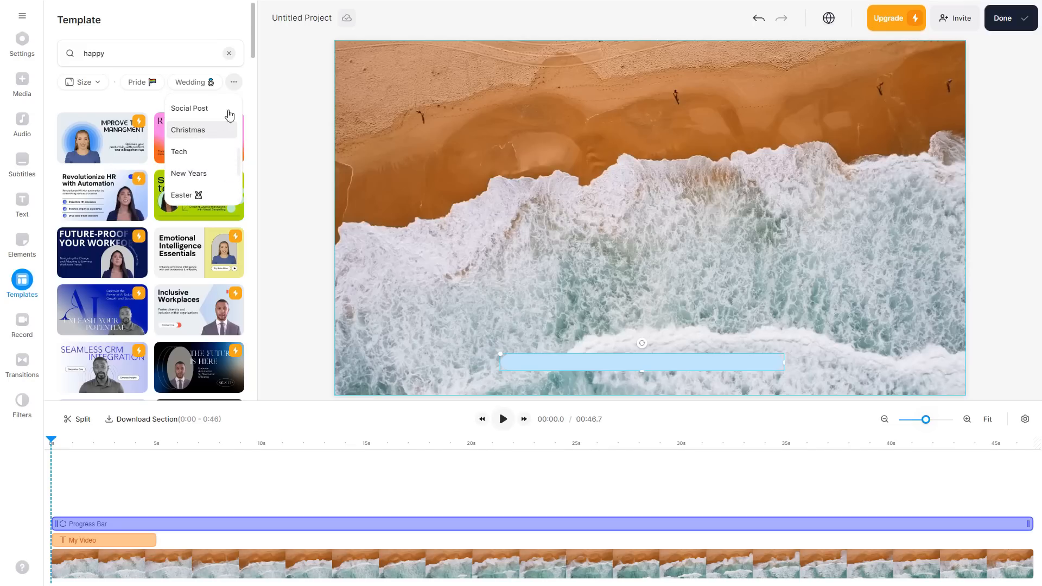
click(236, 86)
click(30, 336)
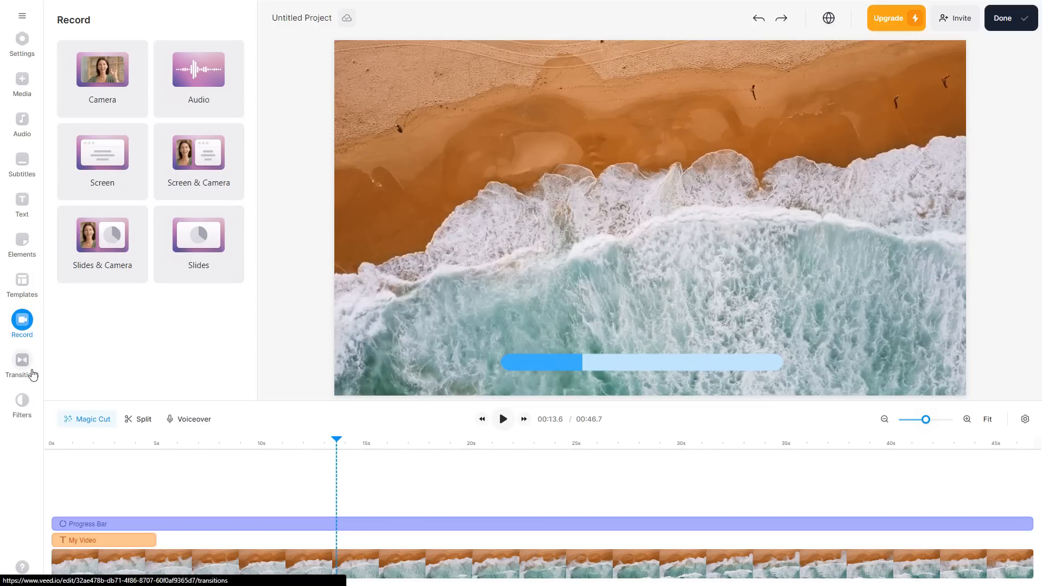
Step: Try to place the Fade to White transition in the middle of the uncut waves video
click(32, 372)
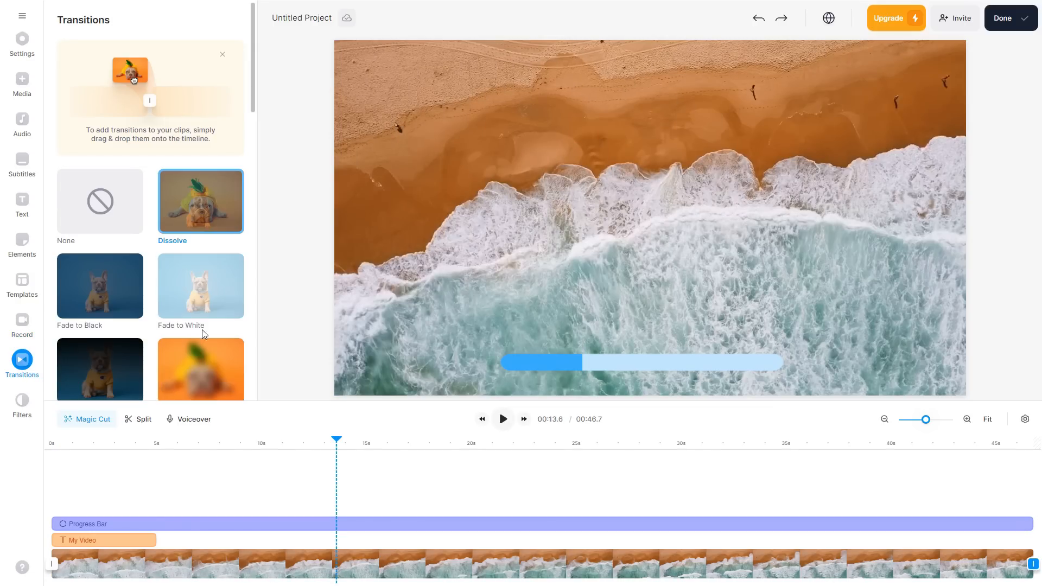
drag(216, 307, 399, 525)
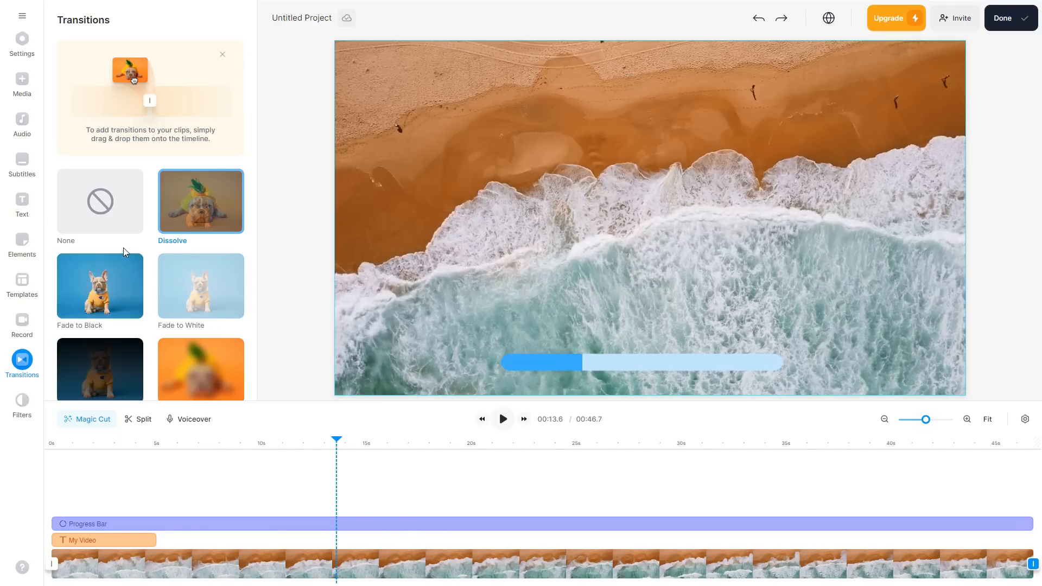
Step: Split the waves video at 14.7 s and delete the part after the cut
drag(339, 443, 362, 451)
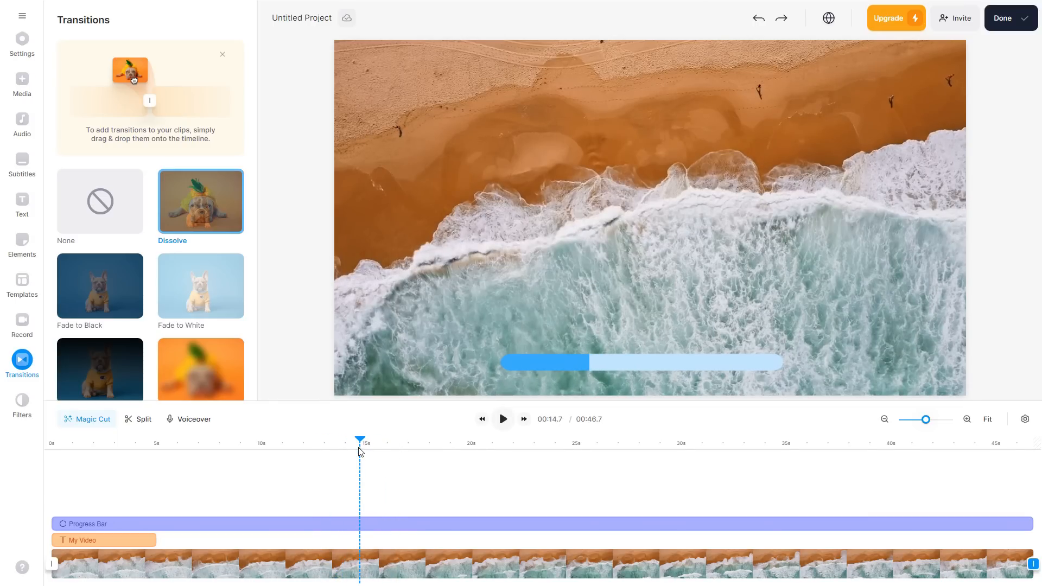
click(140, 426)
mouse_move(394, 563)
mouse_down()
mouse_move(404, 564)
mouse_move(391, 561)
mouse_up()
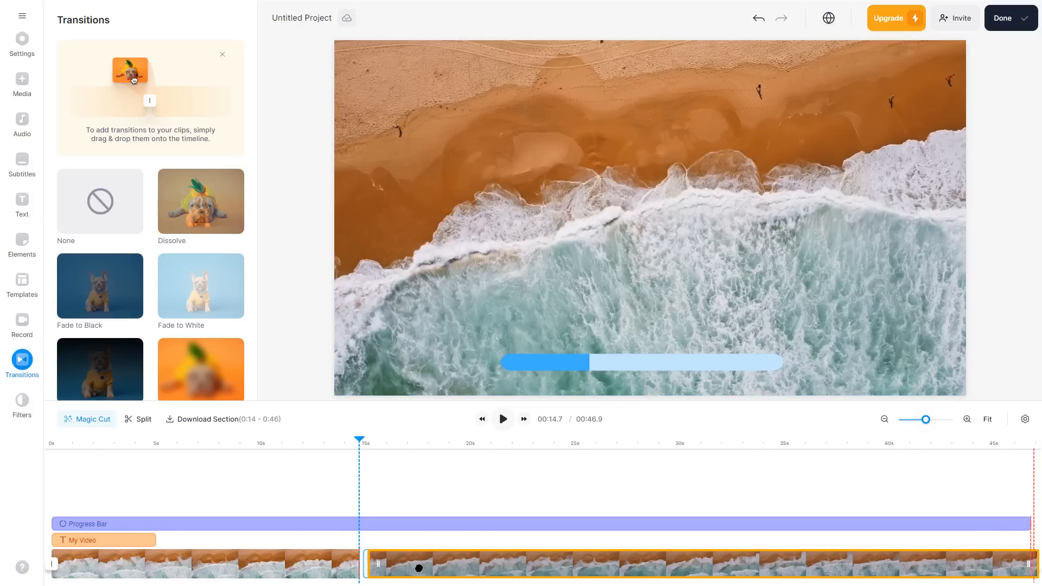
drag(446, 565, 507, 564)
right_click(507, 565)
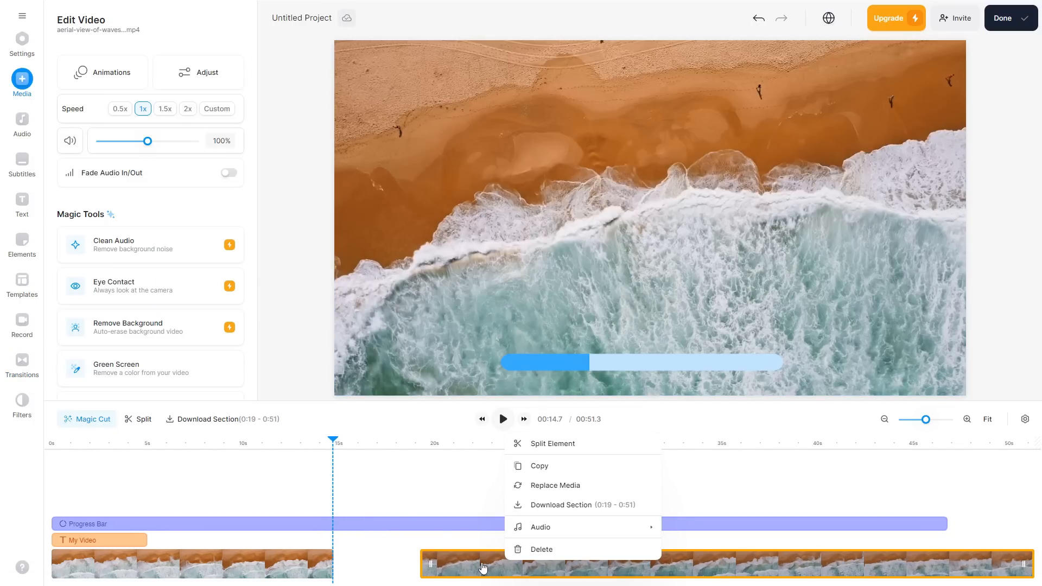
click(532, 549)
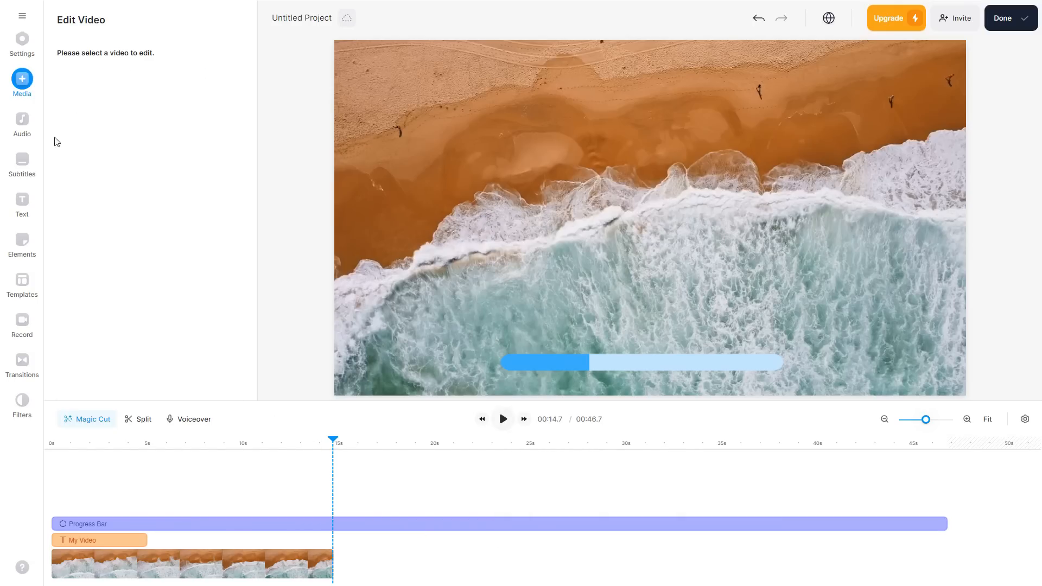
Step: Add the 8-second mountain stock video and place it directly after the waves clip on the same track
click(22, 79)
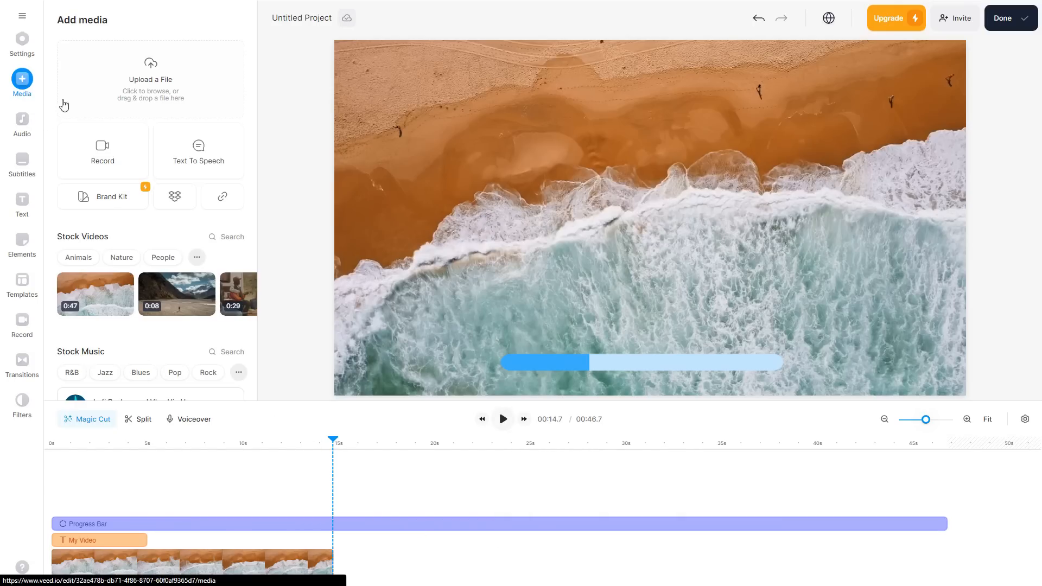
click(186, 307)
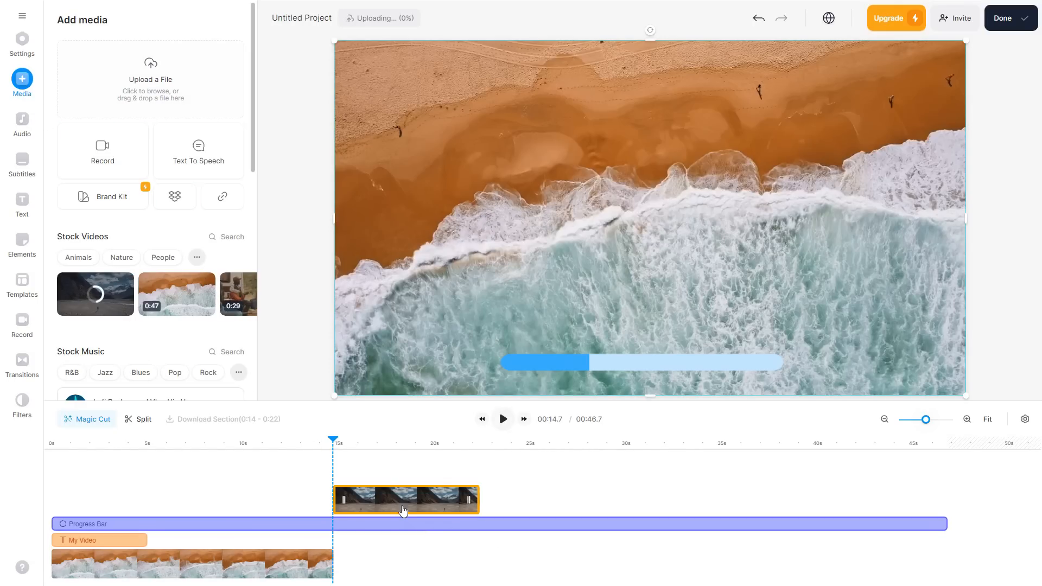
drag(403, 510, 397, 565)
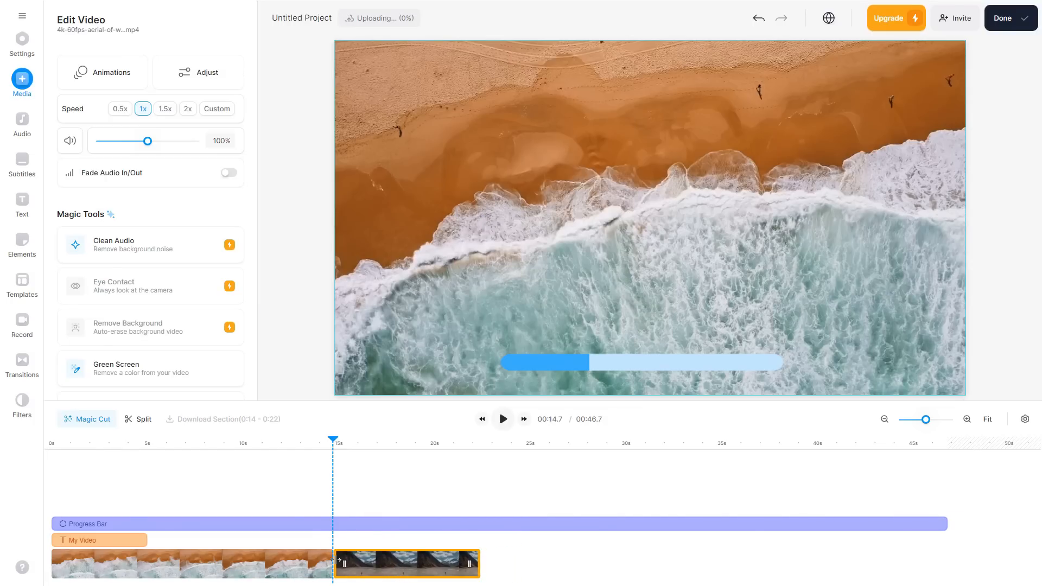
Step: Add a Dissolve transition between the waves clip and the mountain clip
click(22, 373)
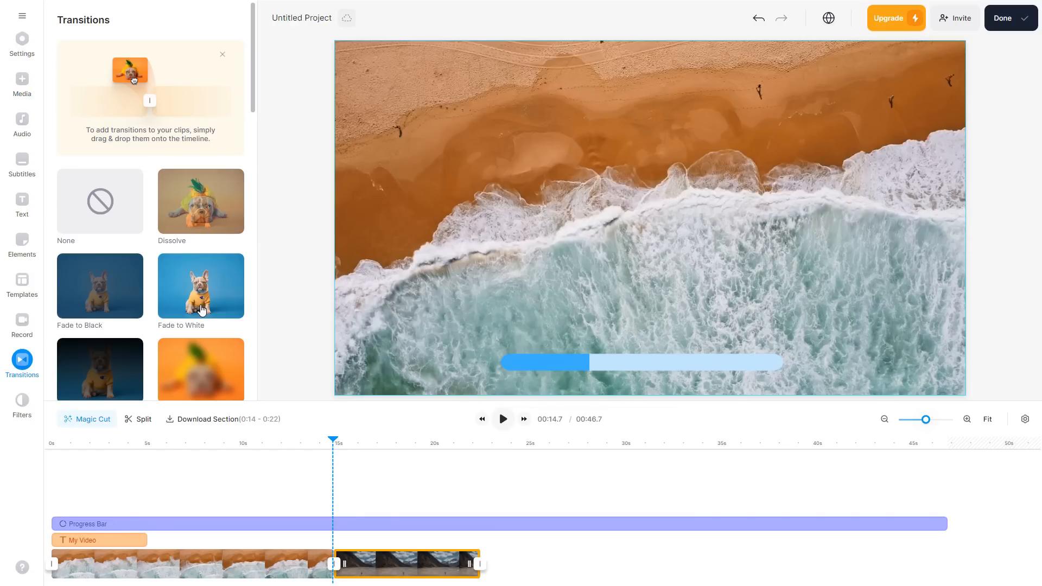
scroll(200, 310, down, 3)
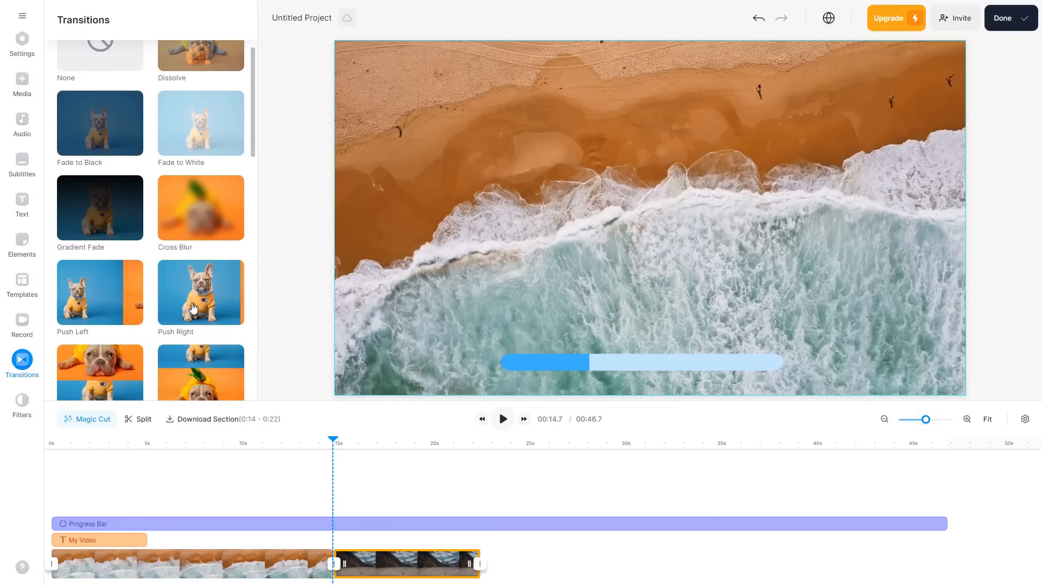
scroll(194, 307, down, 2)
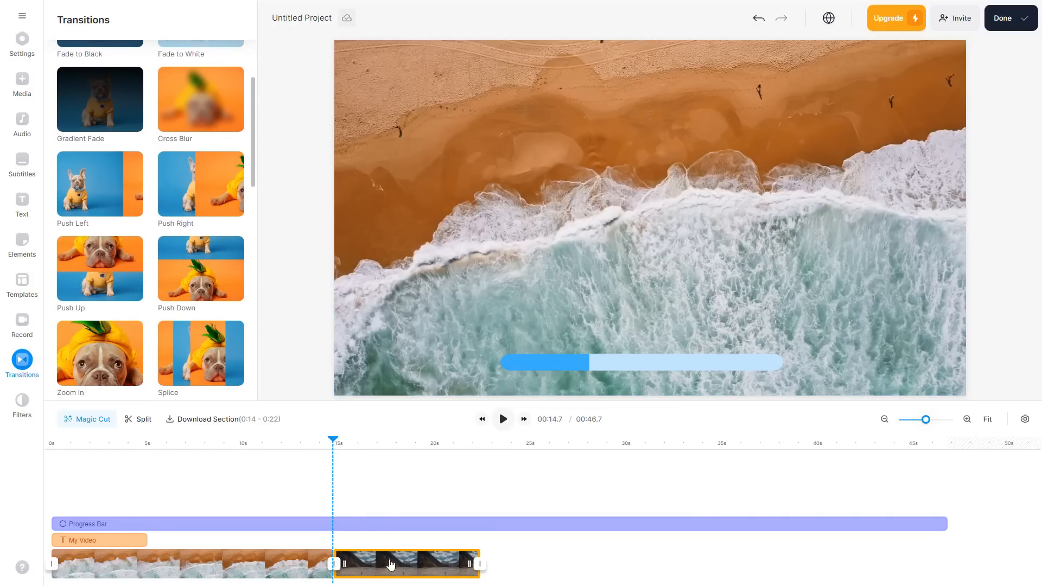
scroll(202, 355, up, 2)
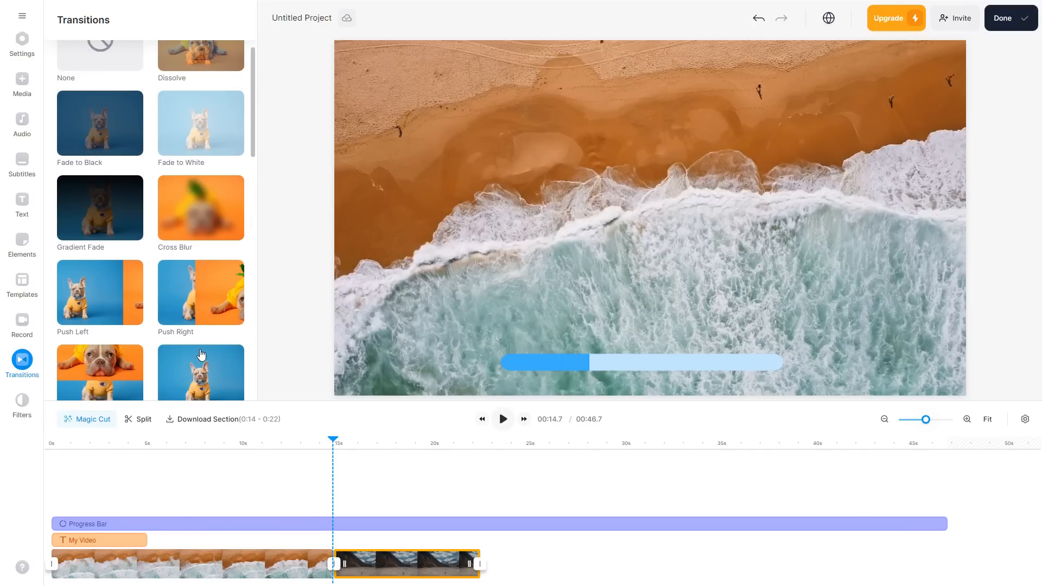
scroll(201, 354, up, 3)
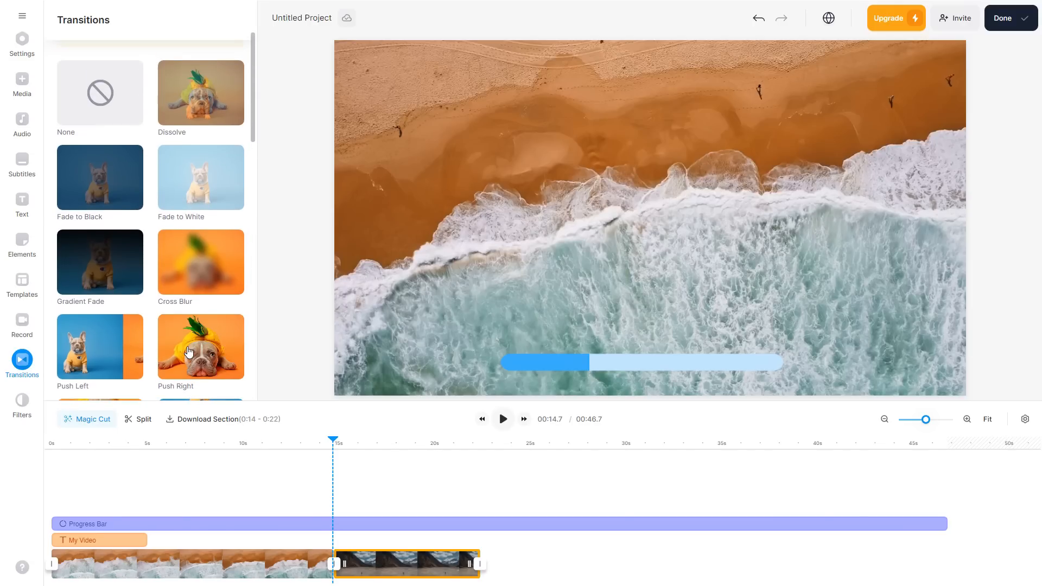
drag(196, 216, 332, 564)
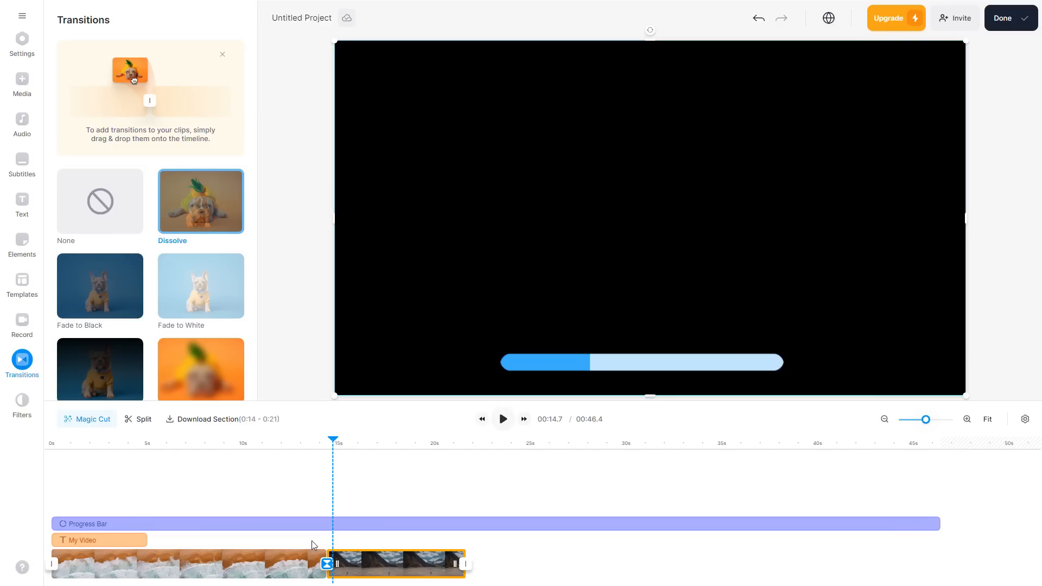
Step: Preview the Dissolve transition from about 13 s and look through the rest of the available transitions
drag(333, 442, 300, 444)
click(503, 421)
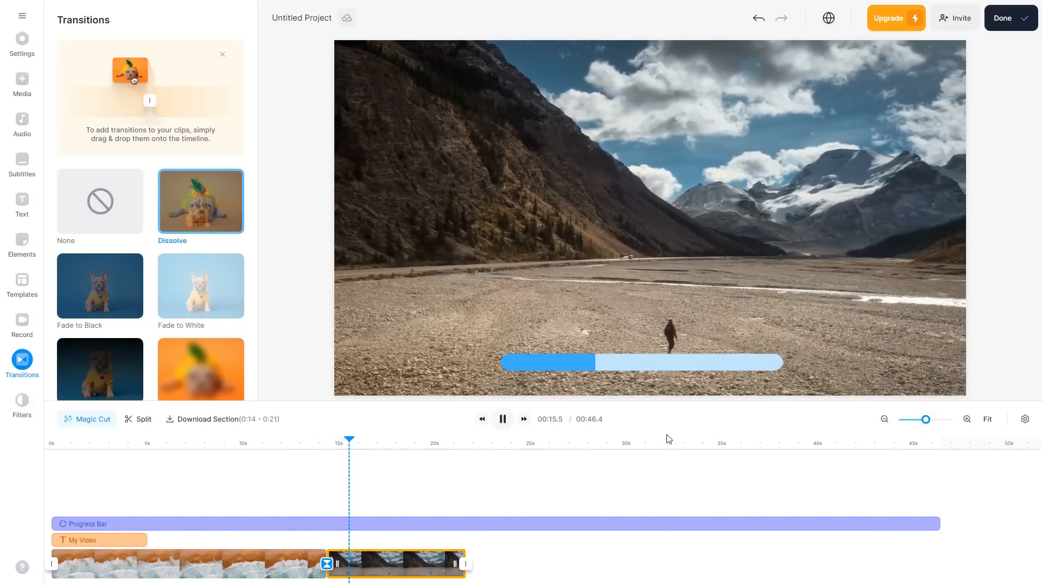
click(504, 421)
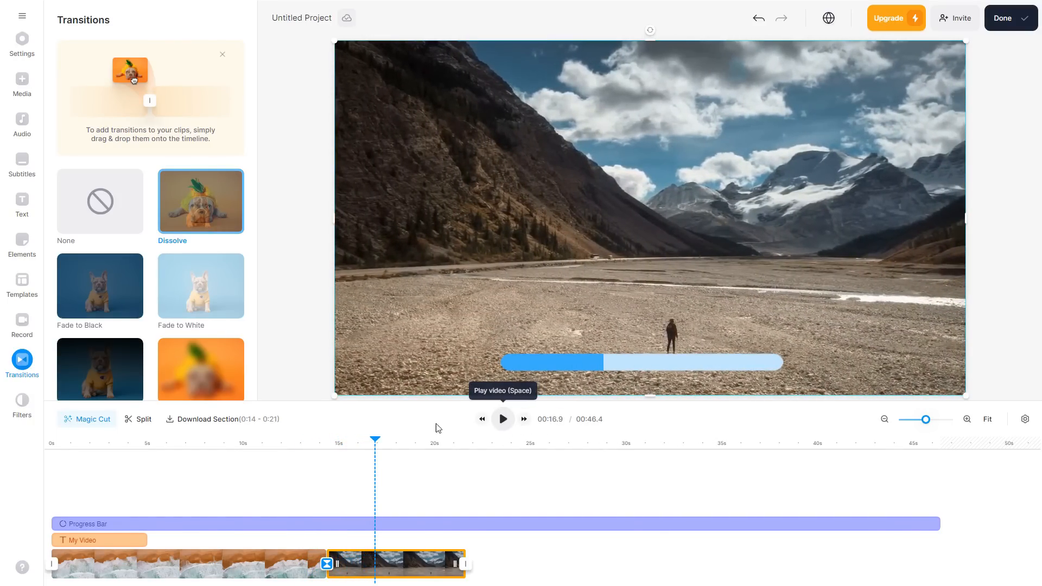
scroll(154, 283, down, 2)
scroll(154, 283, down, 12)
scroll(161, 278, down, 5)
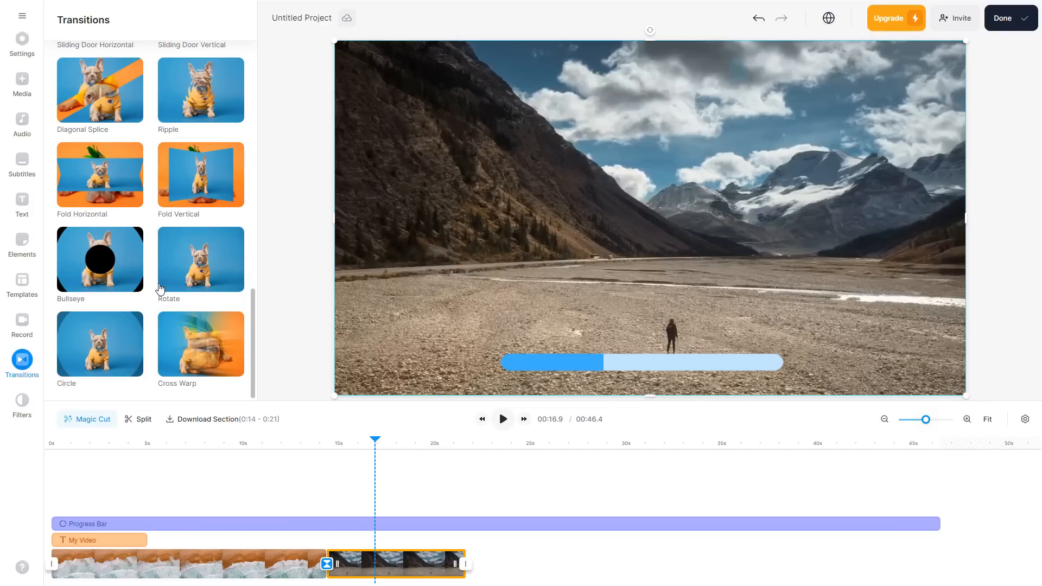
Step: Apply the Folgate color grading filter to the mountain clip and check the look at 18 s
click(22, 408)
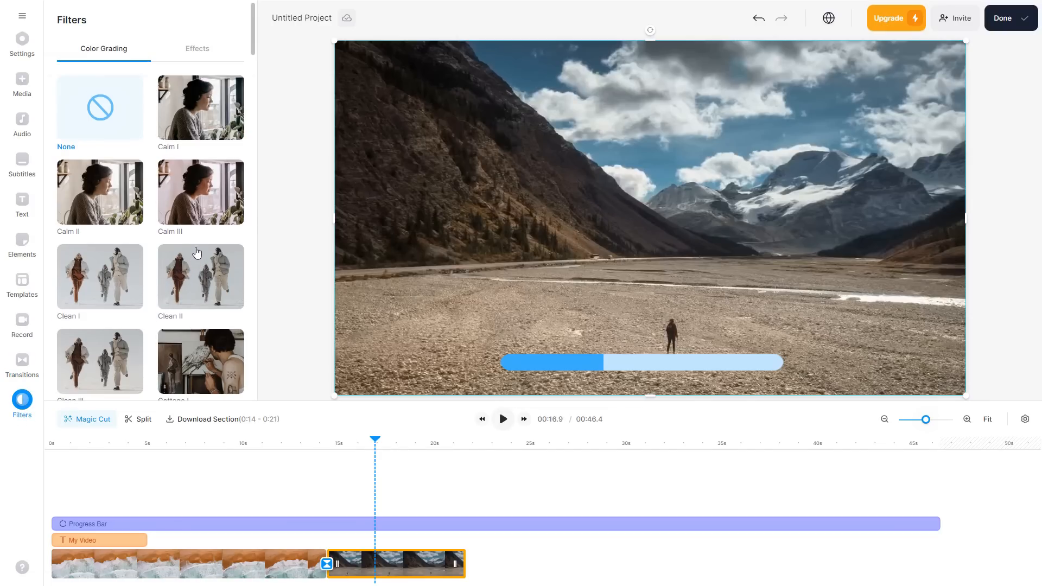
scroll(201, 256, down, 3)
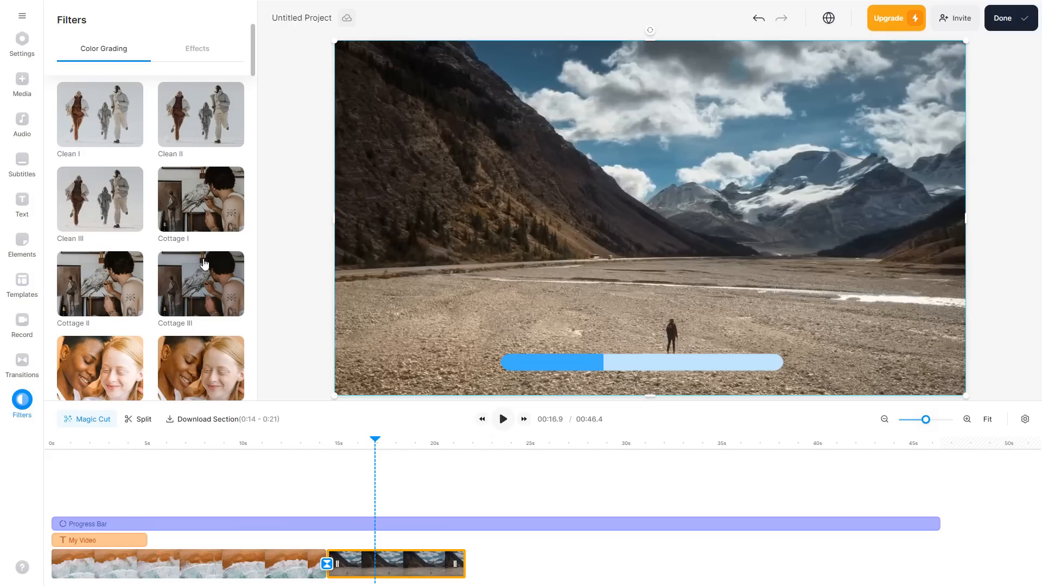
scroll(204, 264, down, 2)
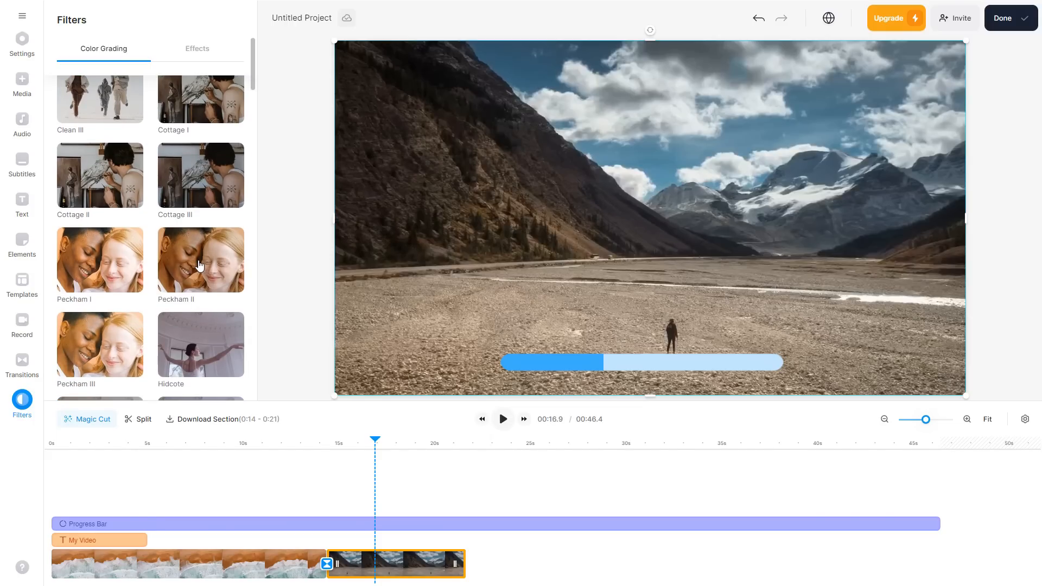
scroll(200, 265, down, 3)
scroll(130, 275, down, 2)
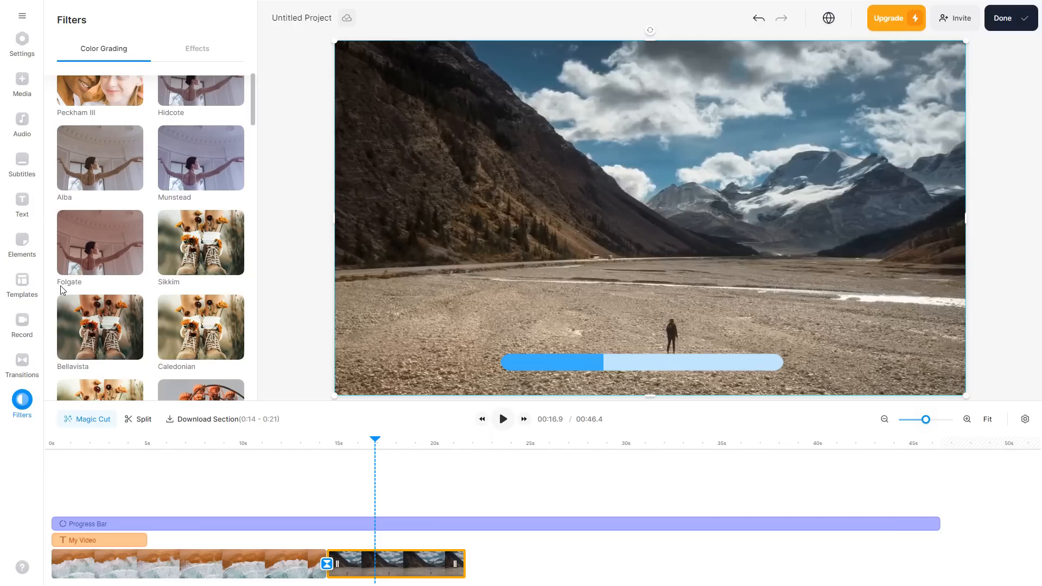
click(105, 257)
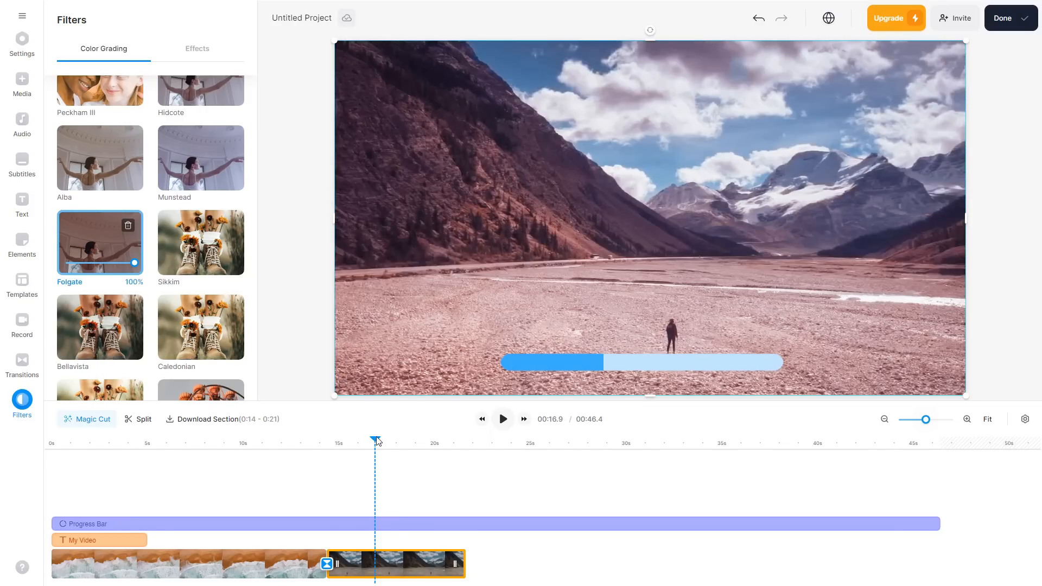
drag(379, 441, 397, 441)
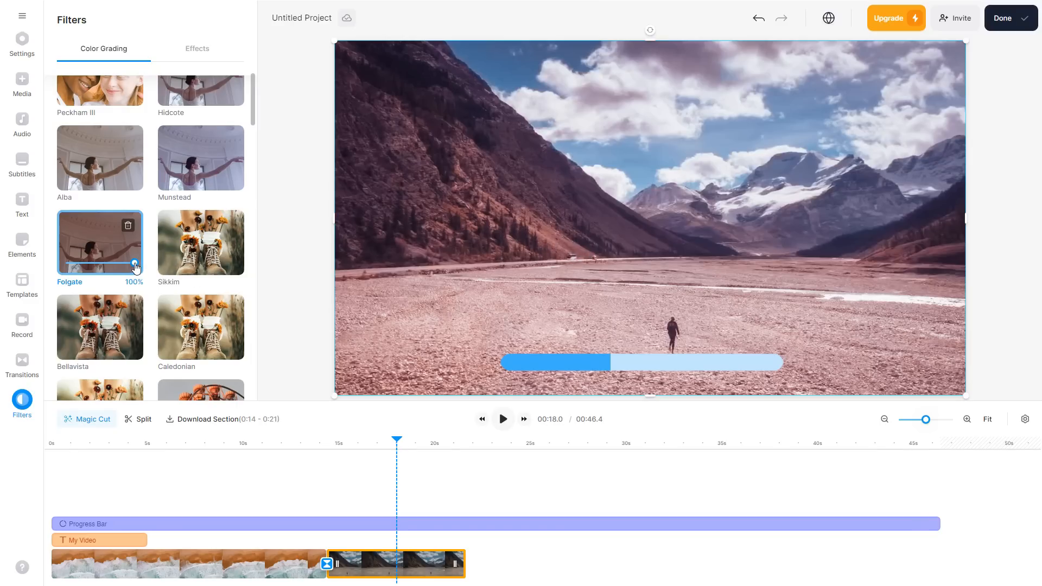
Step: Reduce the Folgate filter's intensity on the mountain clip to below 64% and look through the remaining color grading filters
drag(135, 267, 111, 268)
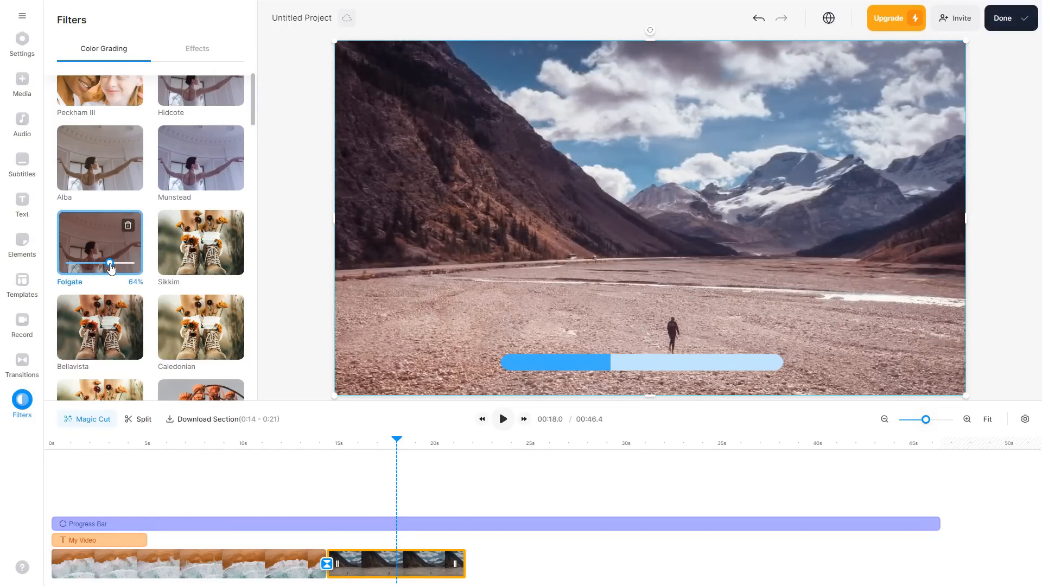
drag(111, 267, 103, 265)
scroll(174, 279, down, 15)
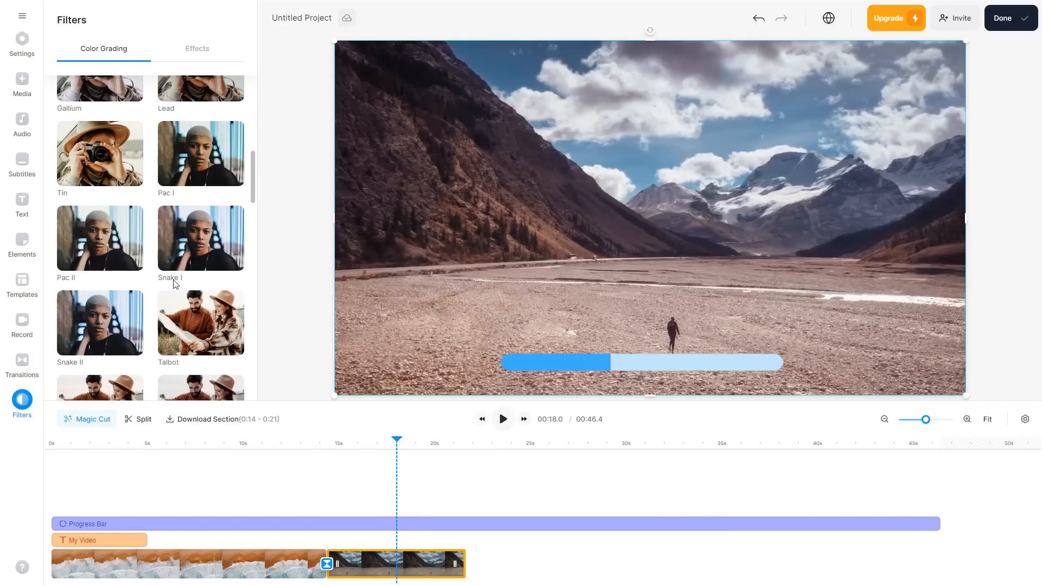
scroll(170, 279, down, 3)
click(293, 247)
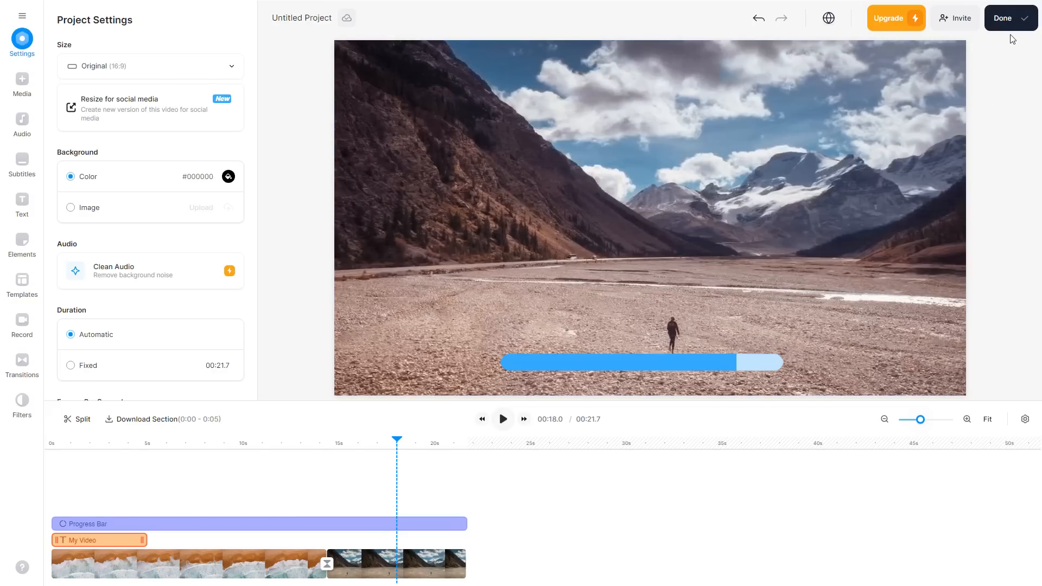
Step: Open the custom export settings for the video and choose 720p as the resolution
click(1009, 19)
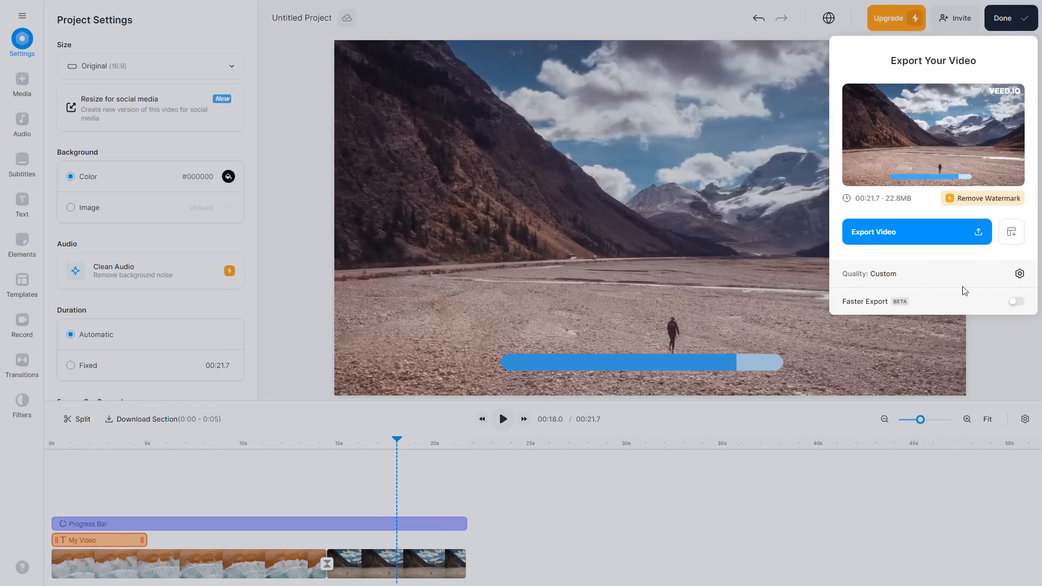
click(1020, 274)
click(932, 177)
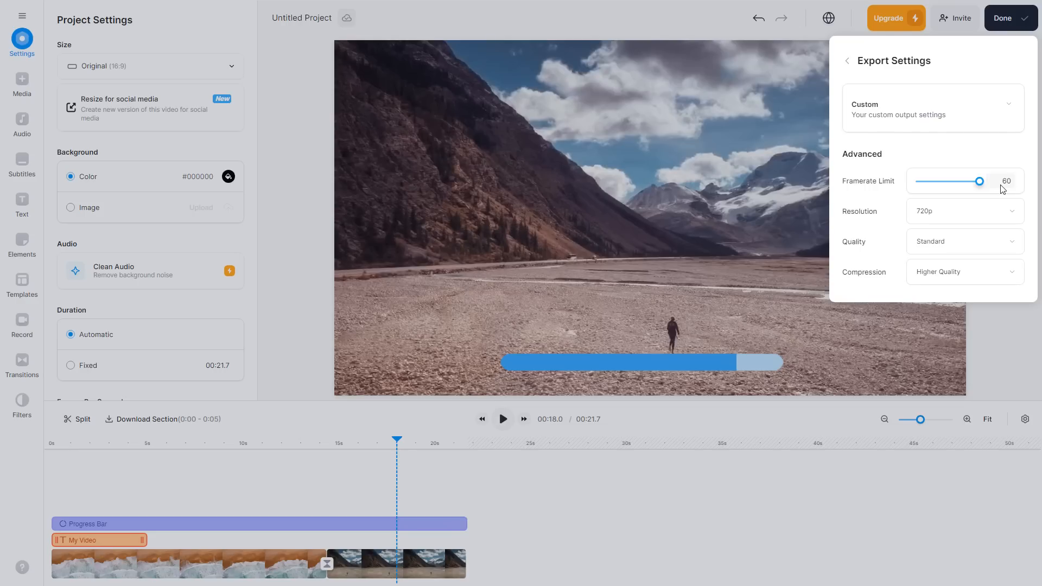
click(955, 214)
scroll(961, 271, down, 1)
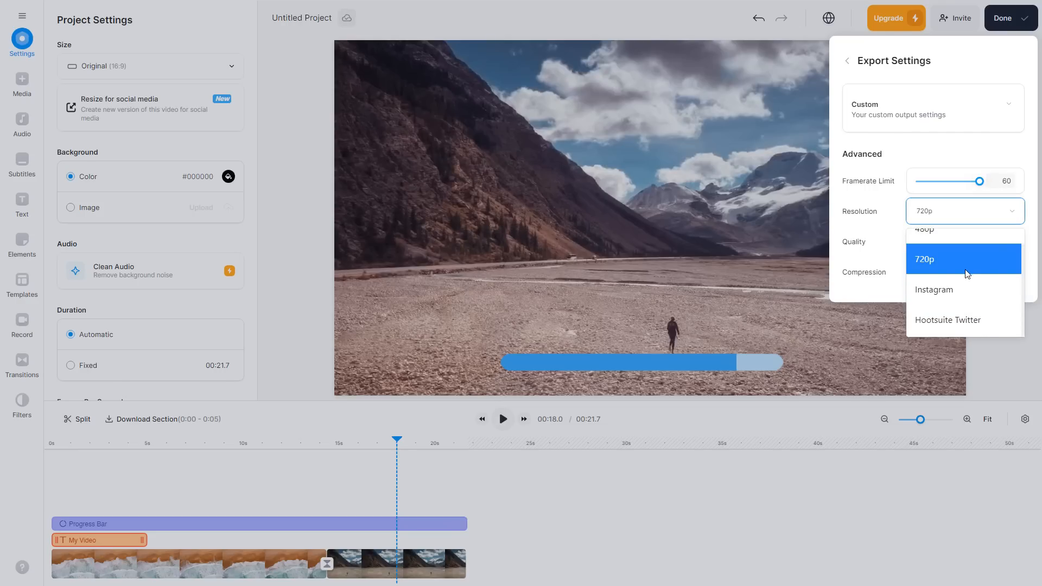
scroll(943, 289, up, 1)
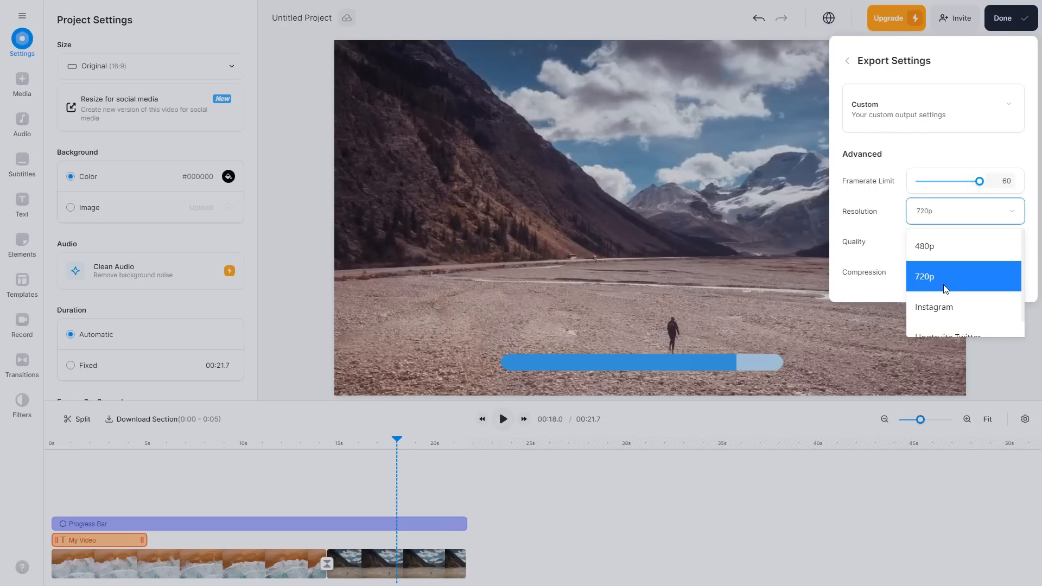
scroll(944, 255, down, 1)
scroll(950, 301, up, 1)
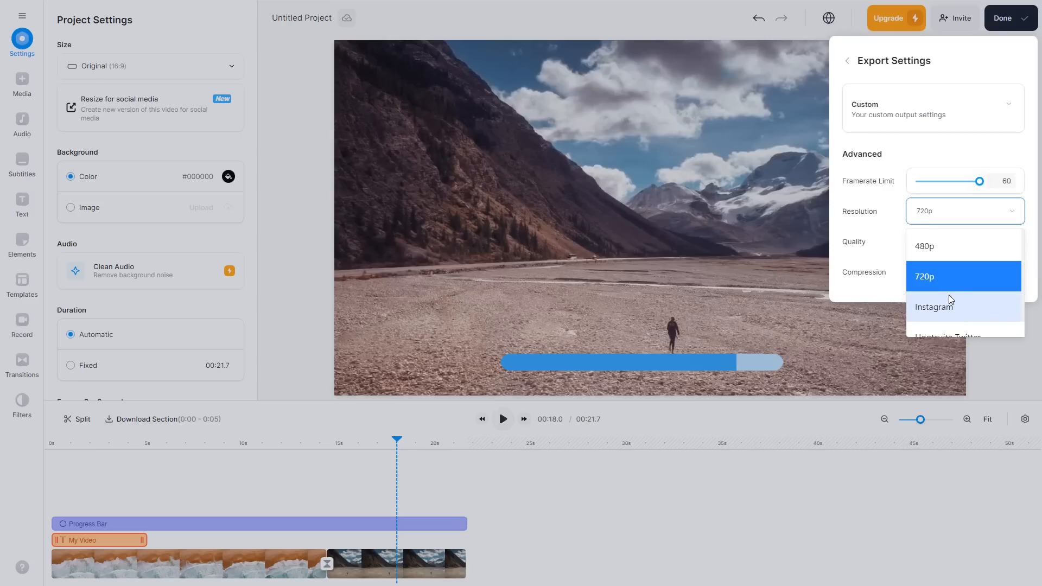
click(947, 279)
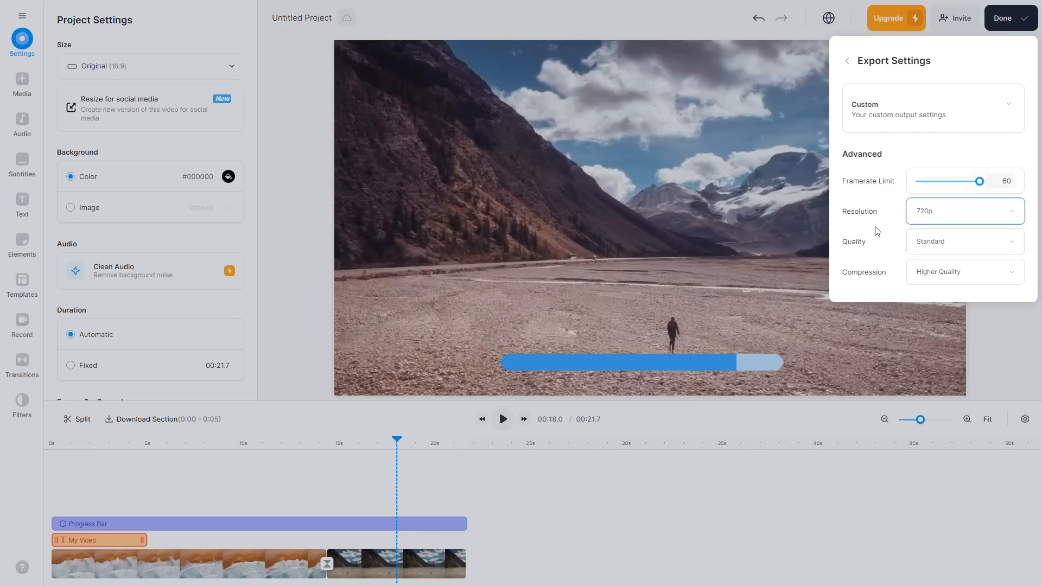
Step: Set the export quality to High, keep the Higher Quality compression and return to the export overview
click(969, 244)
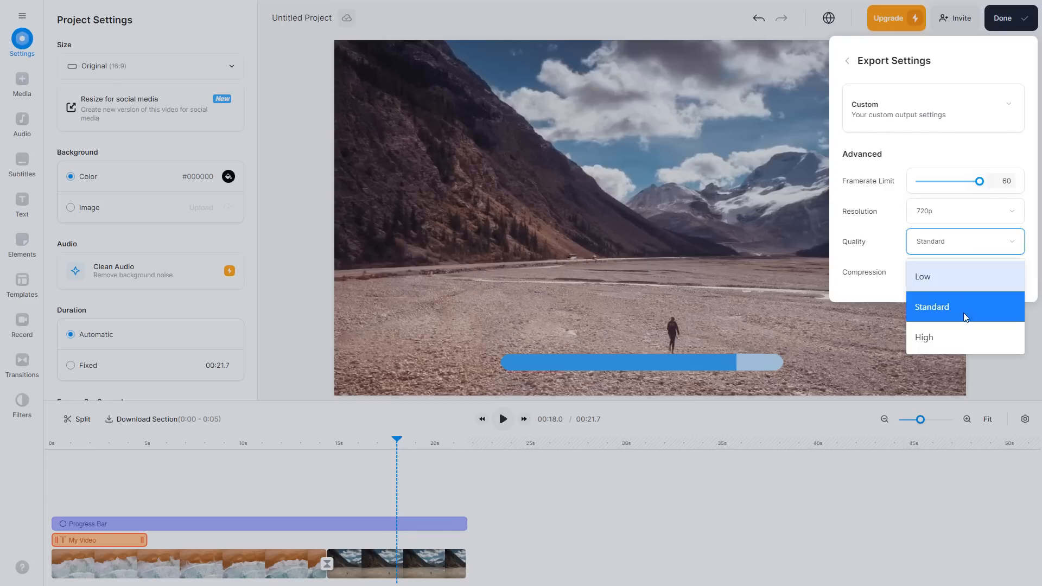
click(949, 337)
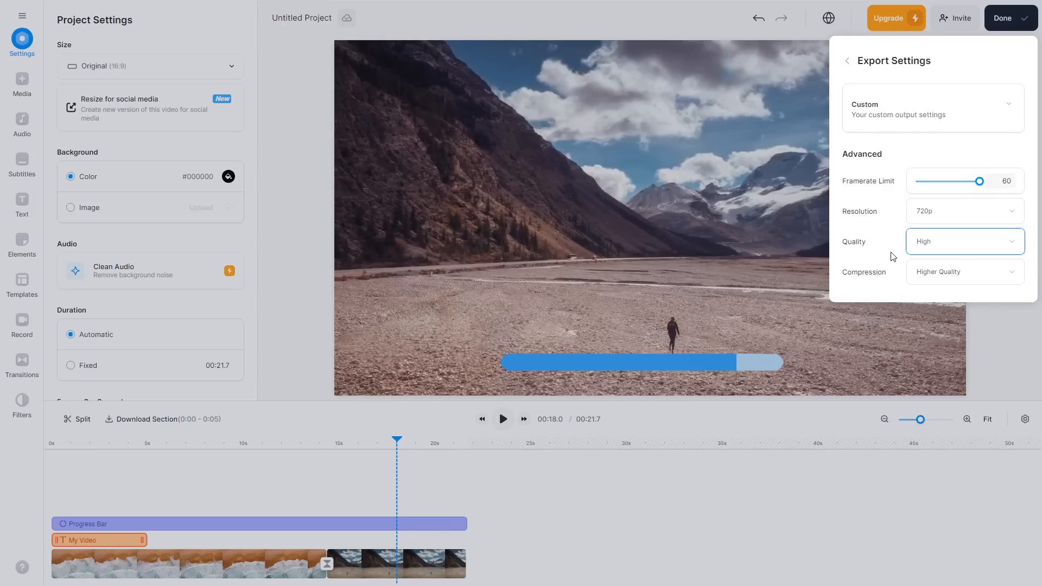
click(968, 282)
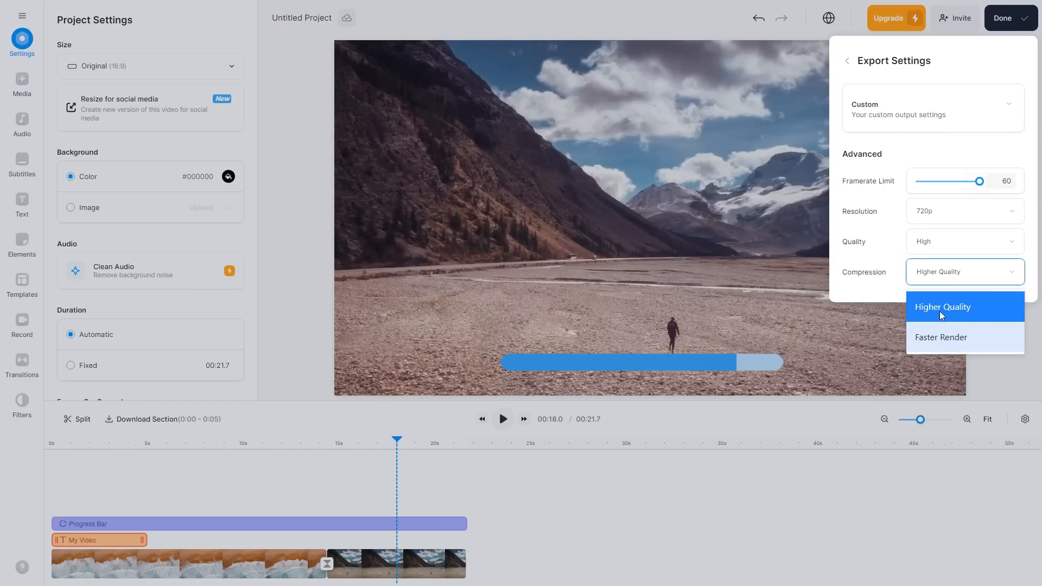
click(910, 289)
click(847, 61)
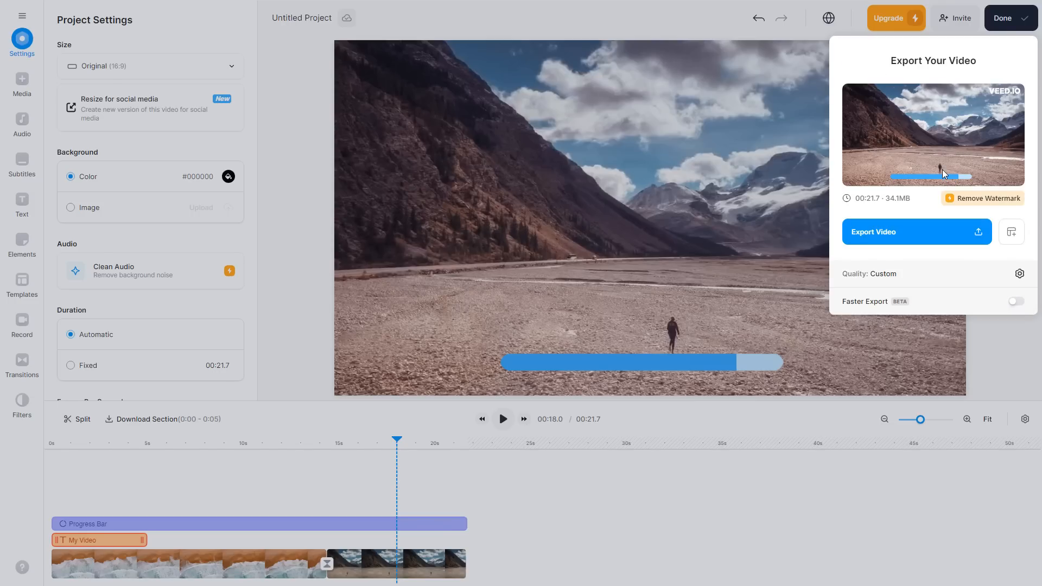
Step: Export the video with the custom quality settings
click(920, 234)
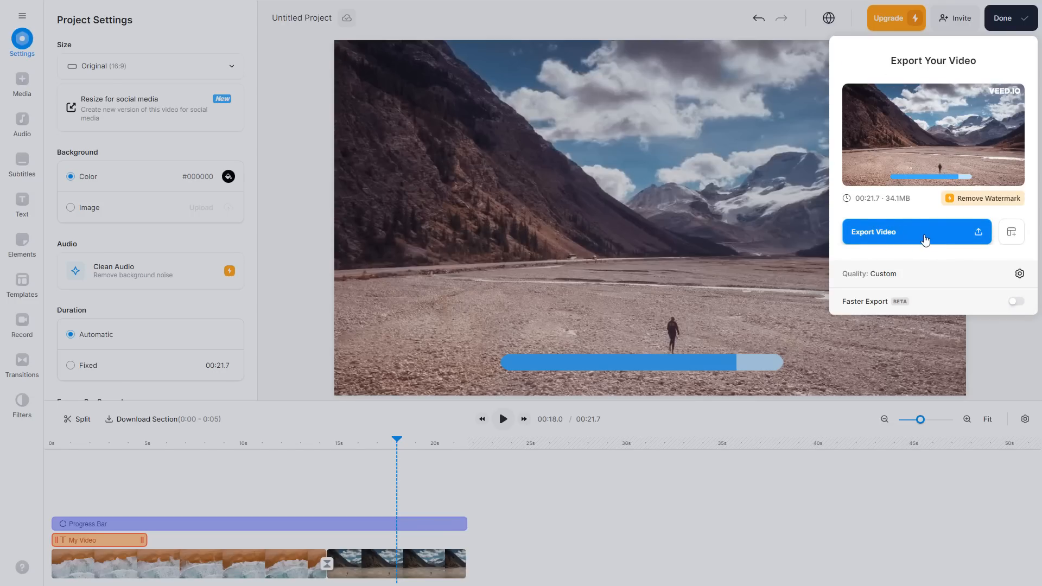
click(906, 233)
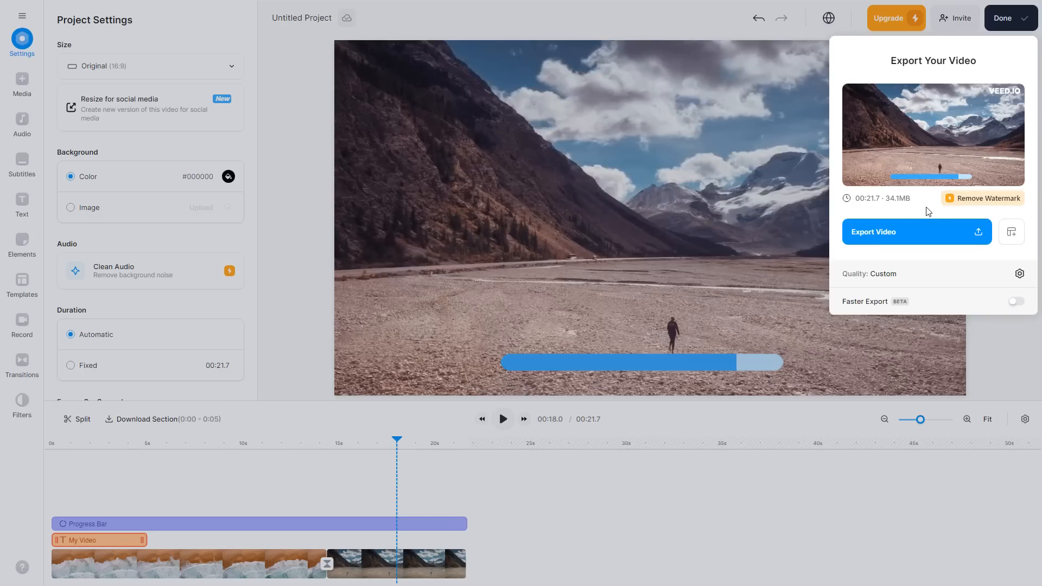
click(926, 238)
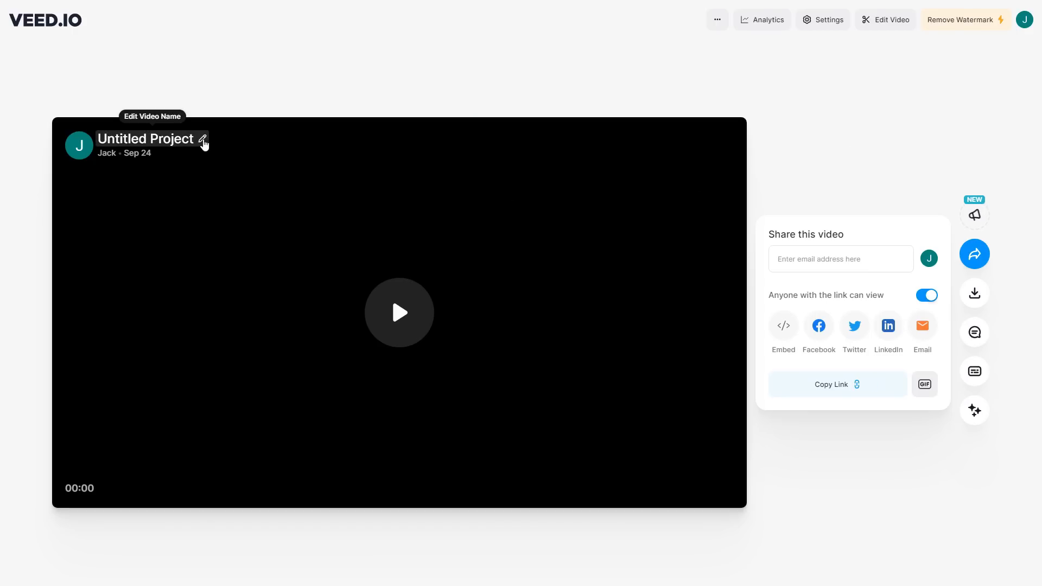
Step: Rename the exported video as "My First Video"
click(202, 139)
text(My First Video)
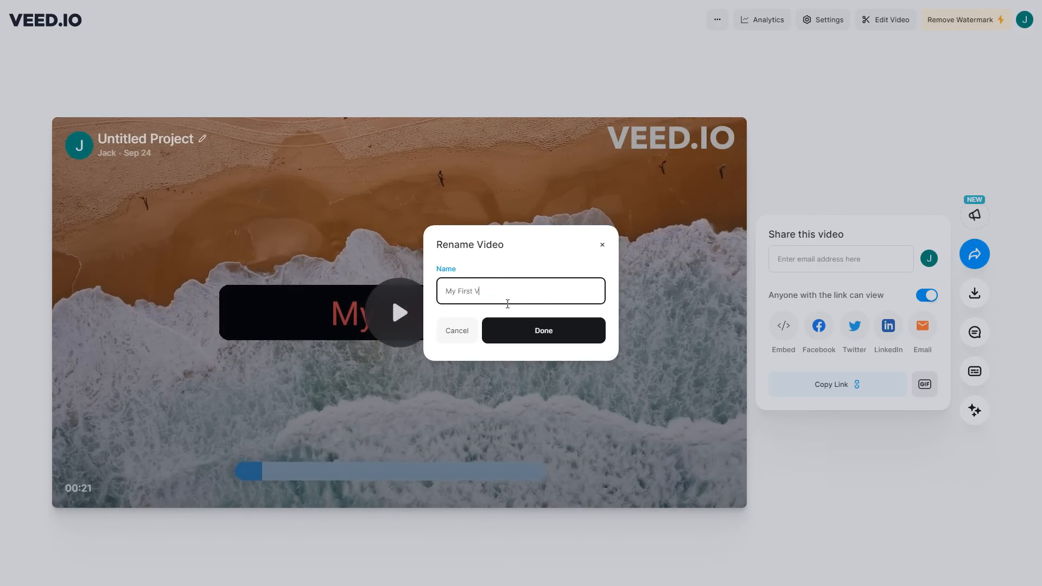
click(545, 332)
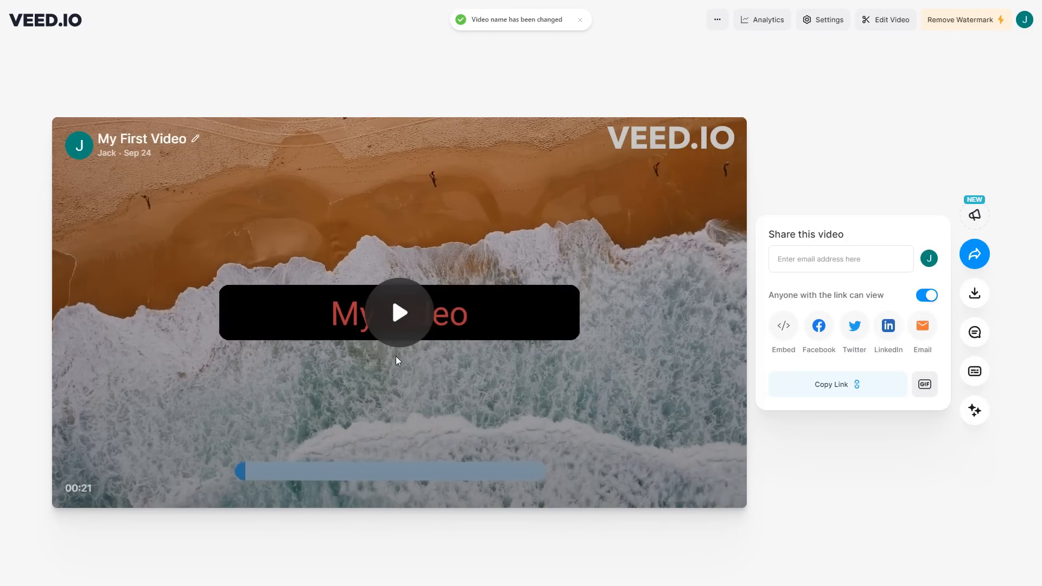
Step: Play the exported video with the volume lowered to 56% and open its download options
click(399, 313)
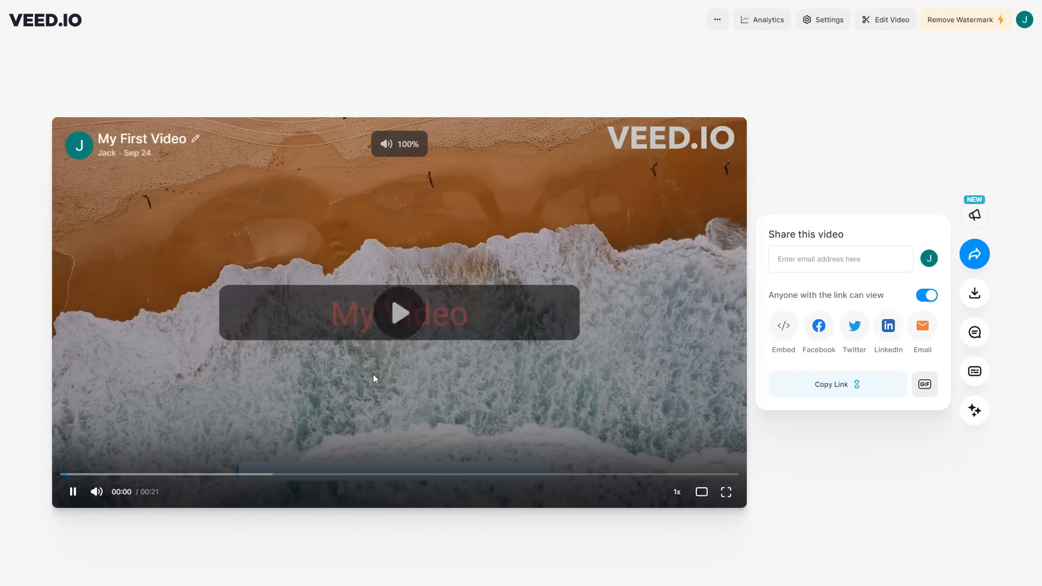
mouse_move(136, 498)
mouse_move(136, 498)
mouse_down()
mouse_move(124, 496)
mouse_move(138, 498)
mouse_up()
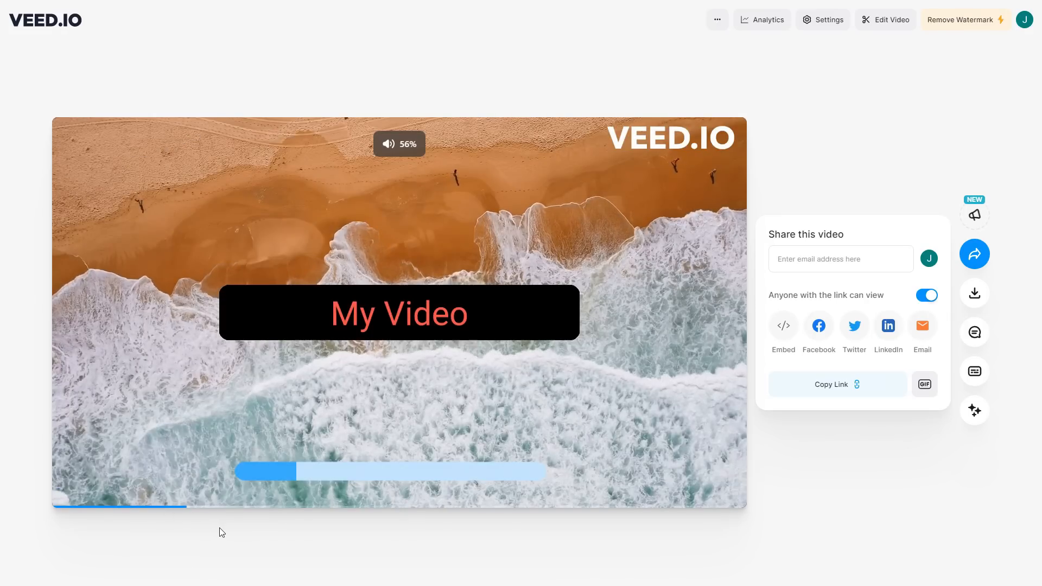
mouse_move(540, 507)
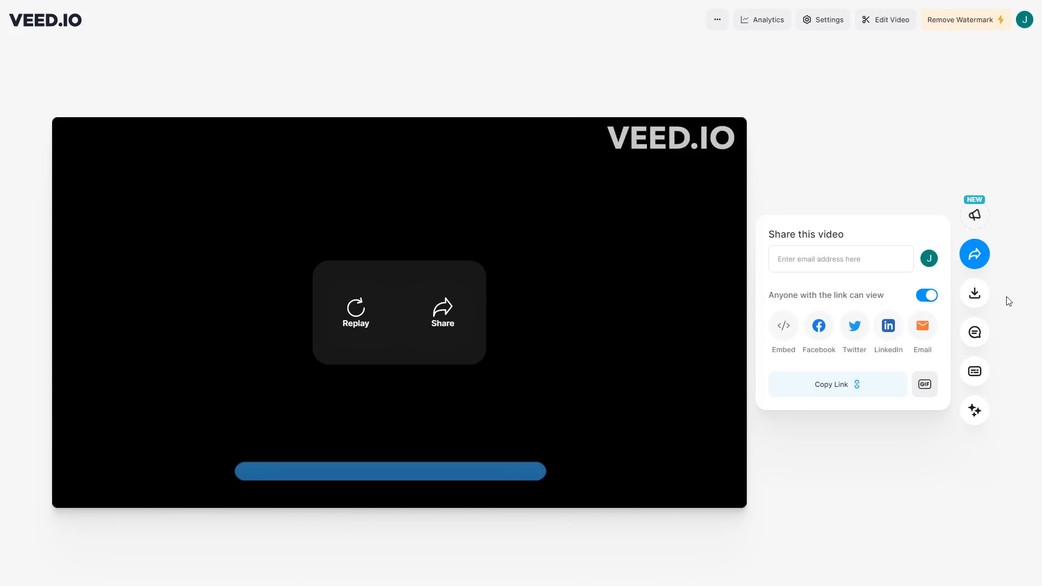
click(976, 307)
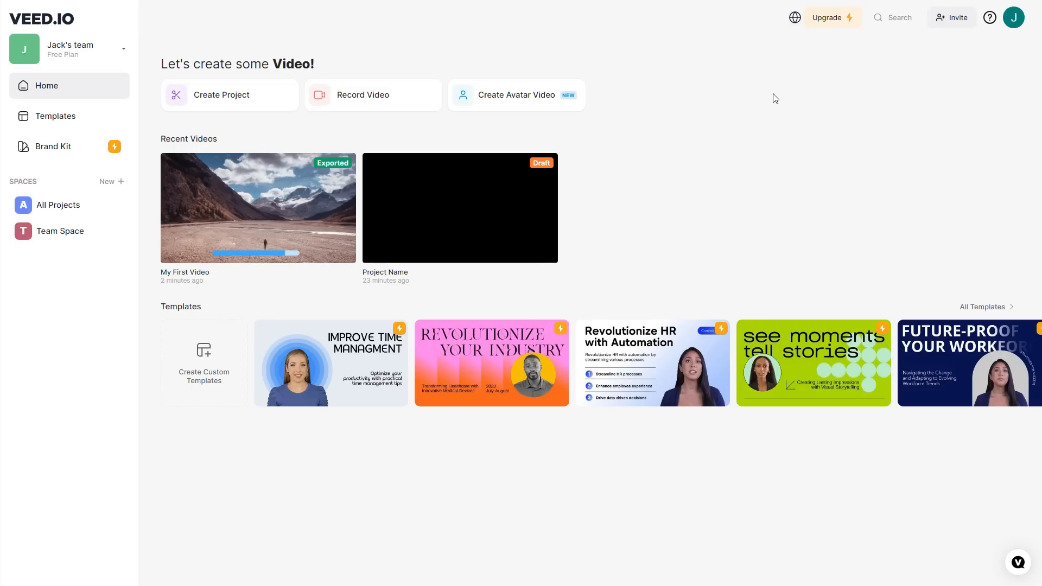
Step: Open the upgrade plans from the home page and compare their monthly and annual pricing
click(835, 21)
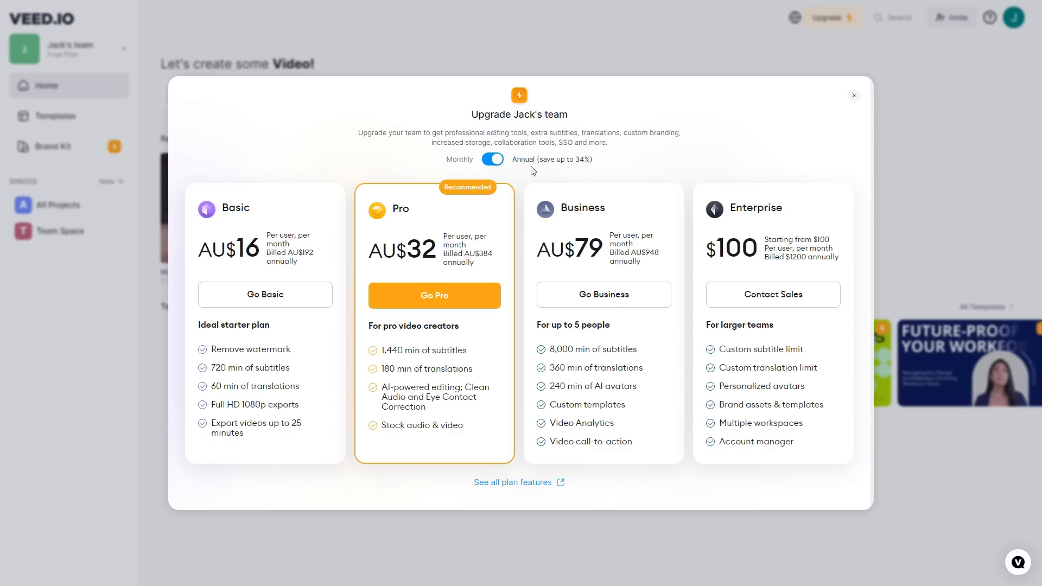
click(494, 162)
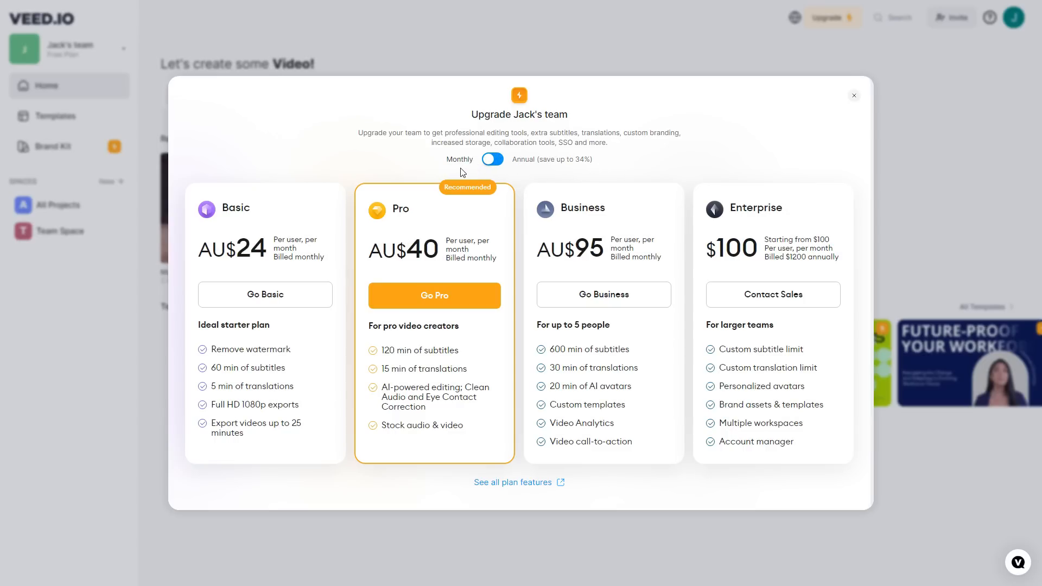
click(491, 165)
click(492, 163)
click(492, 163)
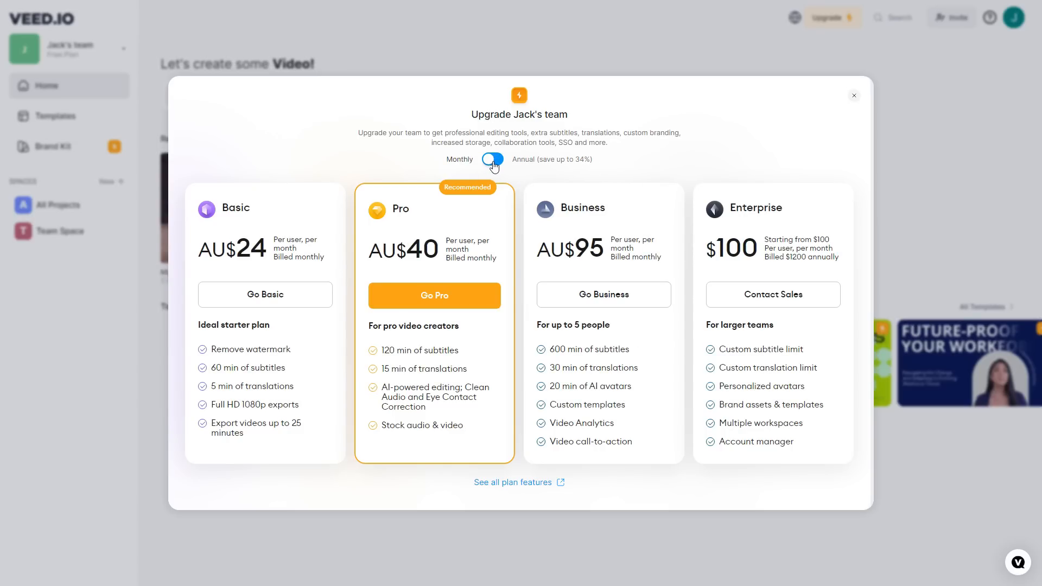